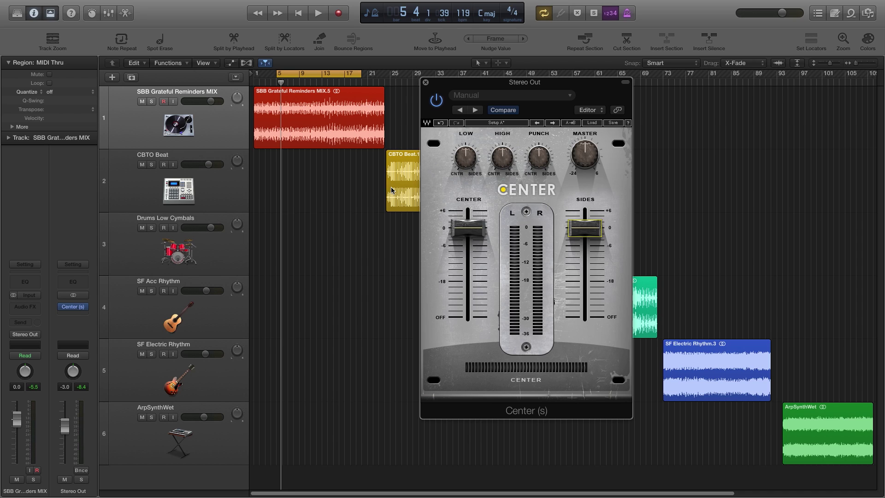
Try center at -18 and -9.8 and sides at -24 and -6, then turn LOW down and reset it.
{"action": "mouse_move", "coordinate": [468, 227]}
{"action": "left_mouse_down"}
{"action": "mouse_move", "coordinate": [467, 281]}
{"action": "mouse_move", "coordinate": [468, 234]}
{"action": "left_mouse_up"}
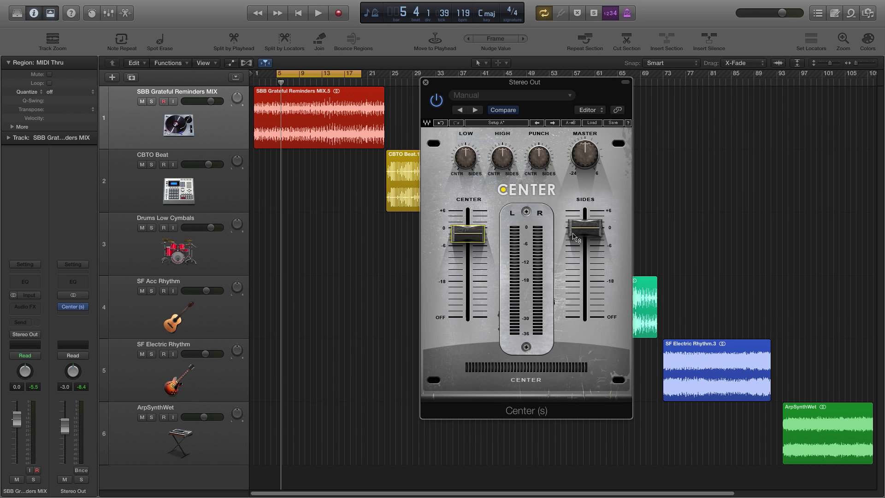
{"action": "left_click_drag", "start_coordinate": [574, 237], "coordinate": [587, 305]}
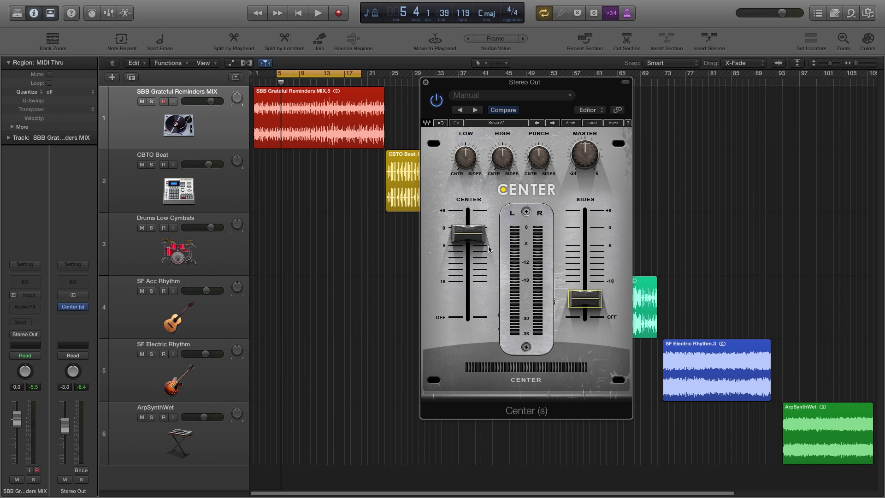
{"action": "mouse_move", "coordinate": [475, 237]}
{"action": "left_mouse_down"}
{"action": "mouse_move", "coordinate": [475, 302]}
{"action": "mouse_move", "coordinate": [468, 233]}
{"action": "left_mouse_up"}
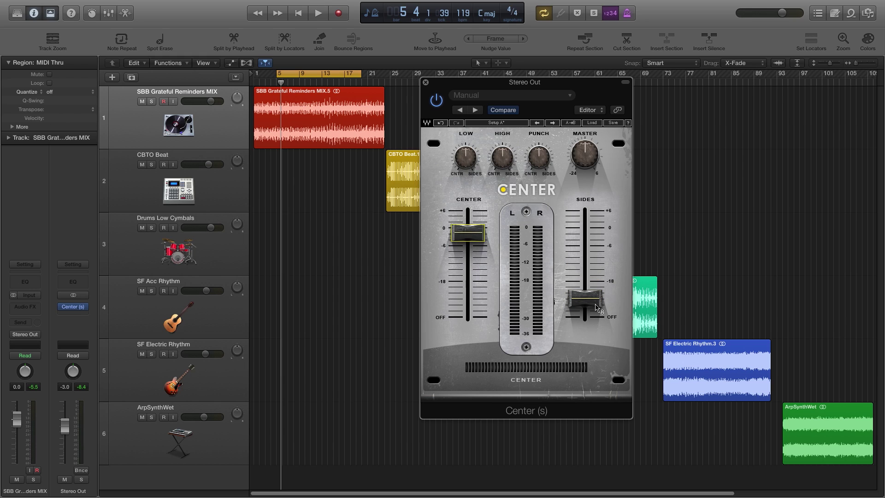
{"action": "left_click_drag", "start_coordinate": [584, 301], "coordinate": [584, 245]}
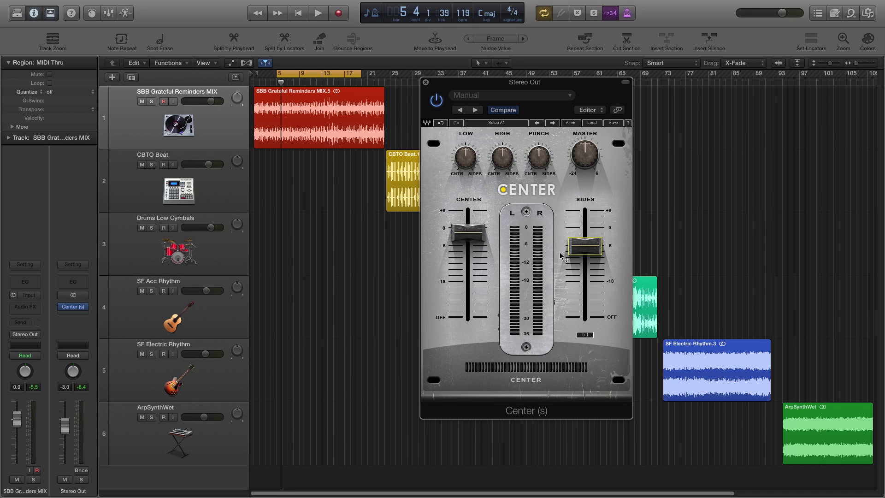
{"action": "left_click_drag", "start_coordinate": [469, 160], "coordinate": [540, 152]}
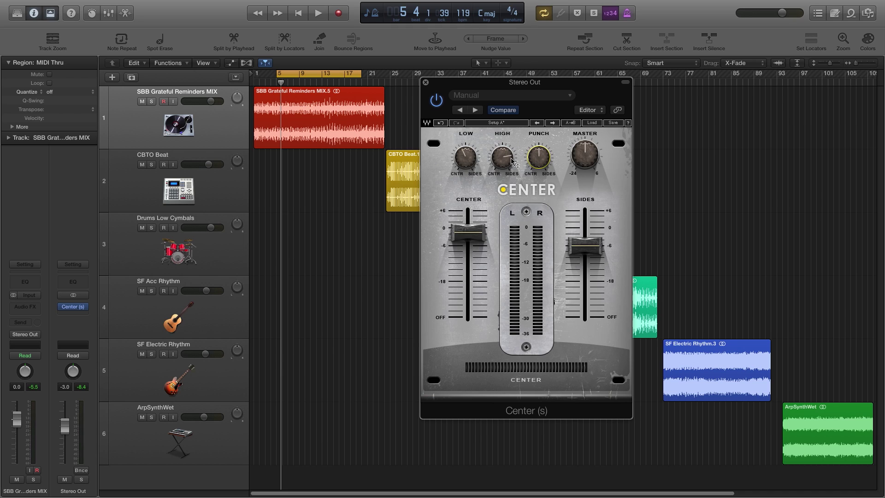
{"action": "left_click", "coordinate": [465, 156]}
Raise sides back to 0, switch the meter display mode, and nudge the plugin window right and down.
{"action": "left_click", "coordinate": [479, 222]}
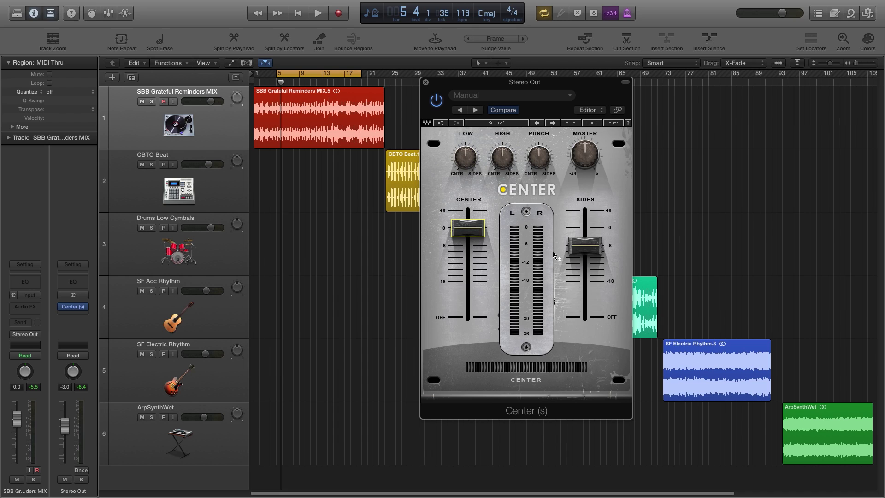
{"action": "left_click_drag", "start_coordinate": [587, 251], "coordinate": [584, 234]}
{"action": "left_click", "coordinate": [526, 213]}
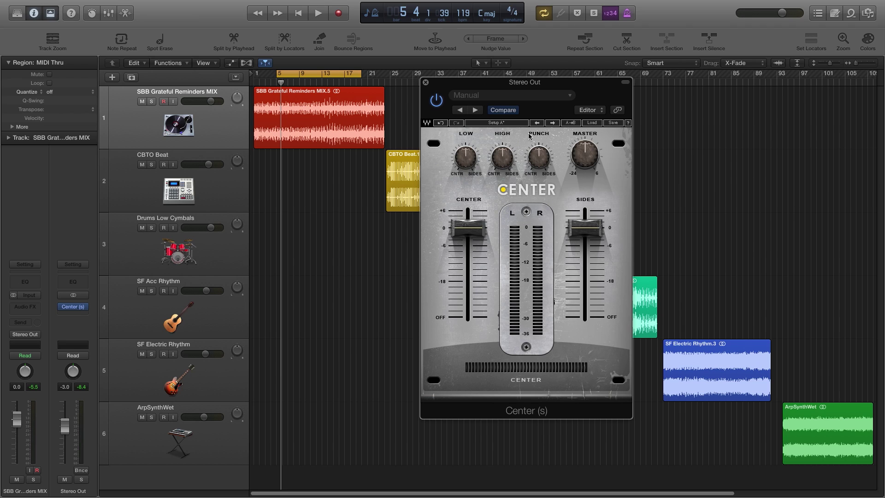
{"action": "left_click_drag", "start_coordinate": [521, 84], "coordinate": [550, 98]}
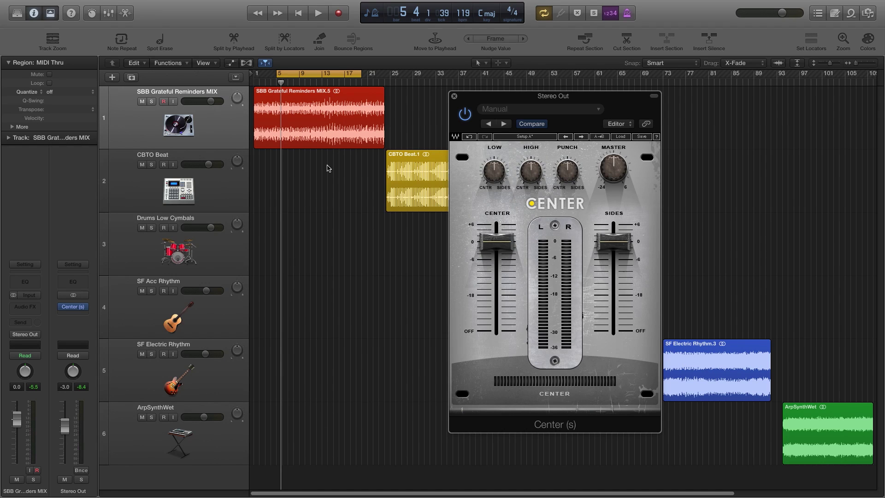
Make track 1 with the SBB Grateful Reminders MIX.5 region taller, then bypass Center on Stereo Out.
{"action": "left_click", "coordinate": [320, 110]}
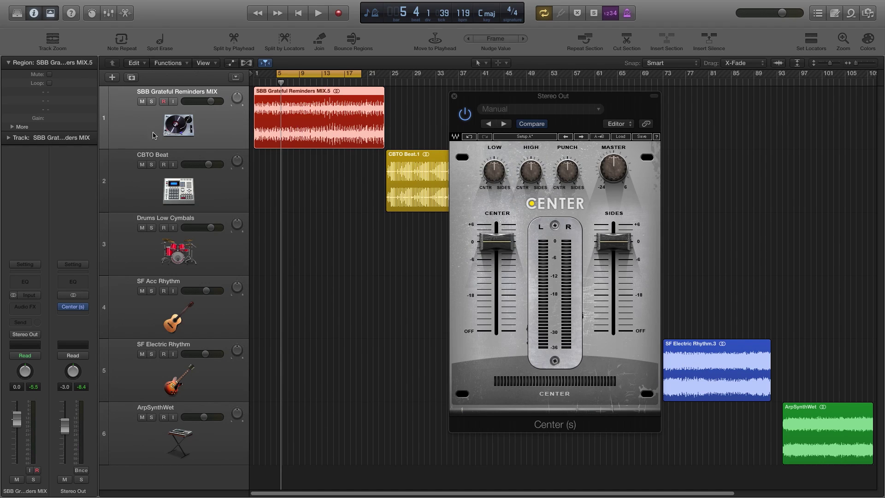
{"action": "mouse_move", "coordinate": [116, 148]}
{"action": "left_click_drag", "start_coordinate": [116, 149], "coordinate": [299, 262]}
{"action": "left_click", "coordinate": [299, 261]}
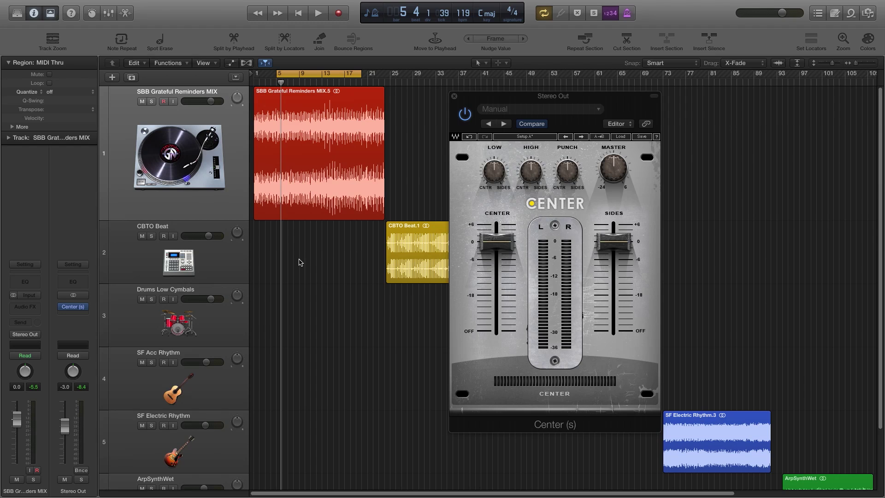
{"action": "left_click", "coordinate": [465, 114]}
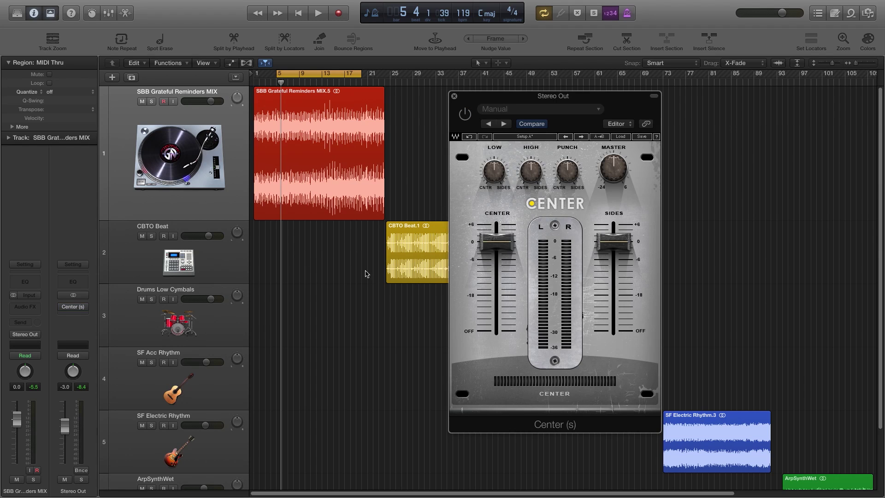
Play the mix with Center bypassed and stop around bar 10.
{"action": "key", "text": "space"}
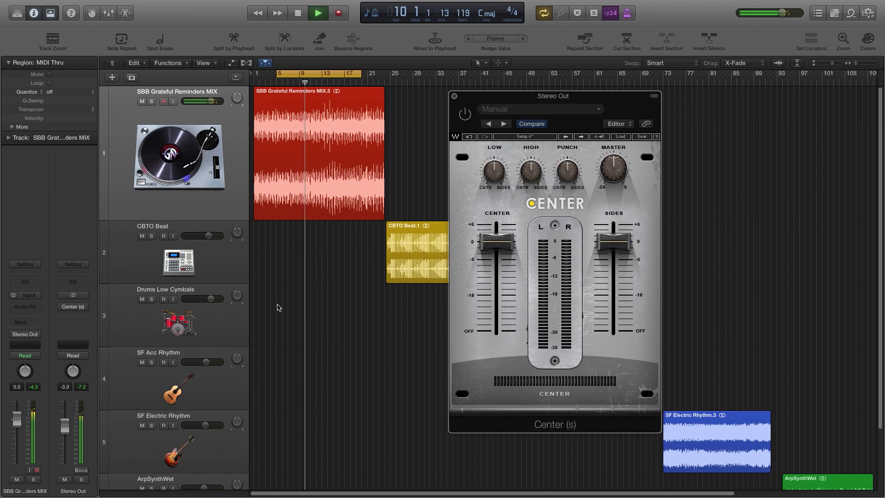
{"action": "key", "text": "space"}
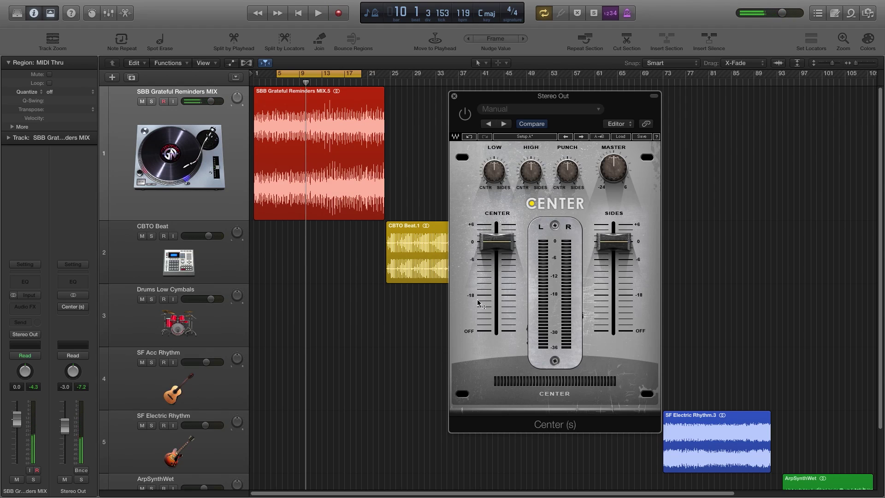
{"action": "mouse_move", "coordinate": [480, 297]}
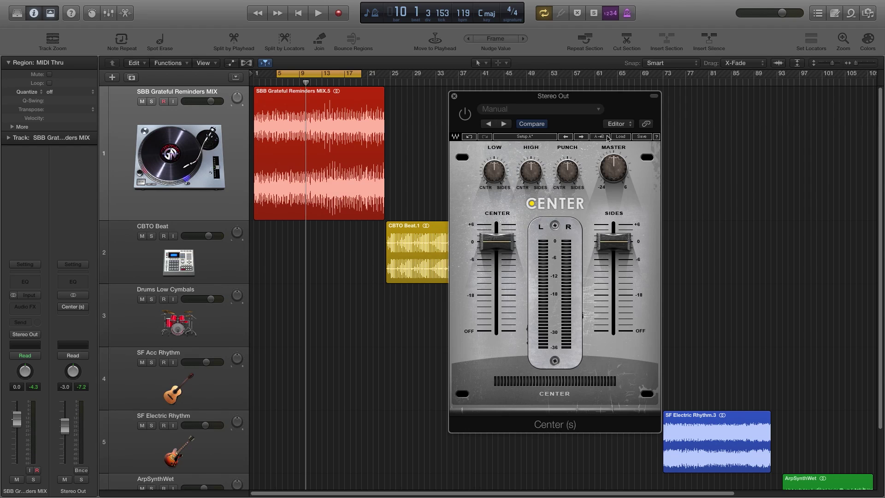
Re-enable Center, zoom in, and audition the mix with center at 0 and sides muted.
{"action": "left_click", "coordinate": [465, 113]}
{"action": "key", "text": "super+Right"}
{"action": "key", "text": "super+Right"}
{"action": "key", "text": "super+Right"}
{"action": "mouse_move", "coordinate": [507, 243]}
{"action": "left_mouse_down"}
{"action": "mouse_move", "coordinate": [507, 266]}
{"action": "mouse_move", "coordinate": [496, 241]}
{"action": "left_mouse_up"}
{"action": "left_click_drag", "start_coordinate": [613, 241], "coordinate": [613, 328]}
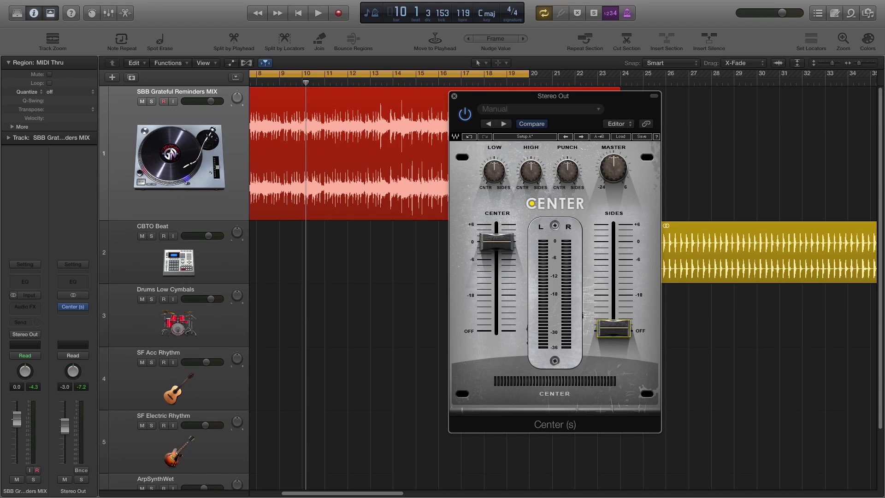
{"action": "key", "text": "space"}
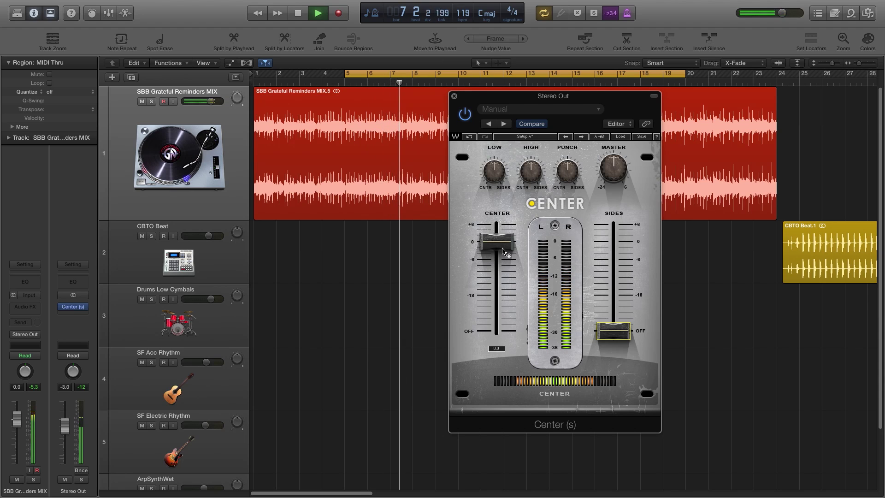
{"action": "key", "text": "space"}
Audition from bar 5 with center fully off and sides raised back up.
{"action": "left_click_drag", "start_coordinate": [503, 251], "coordinate": [501, 339]}
{"action": "left_click_drag", "start_coordinate": [613, 331], "coordinate": [613, 241]}
{"action": "key", "text": "space"}
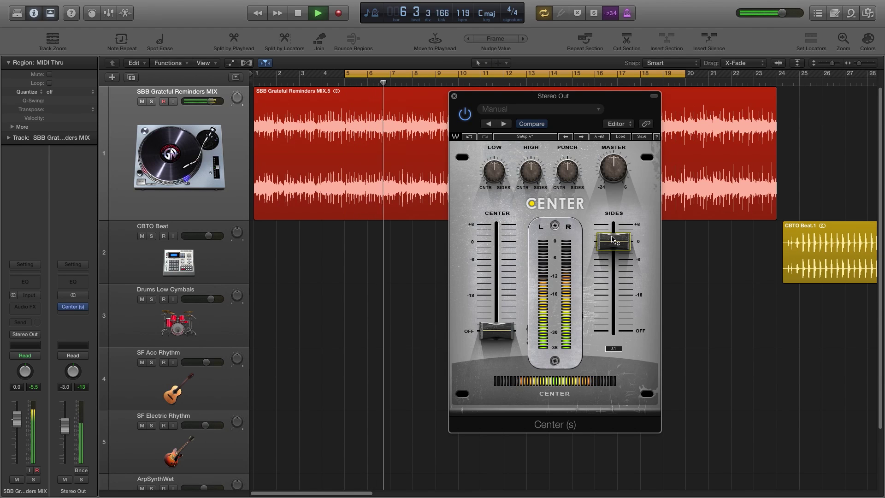
{"action": "key", "text": "space"}
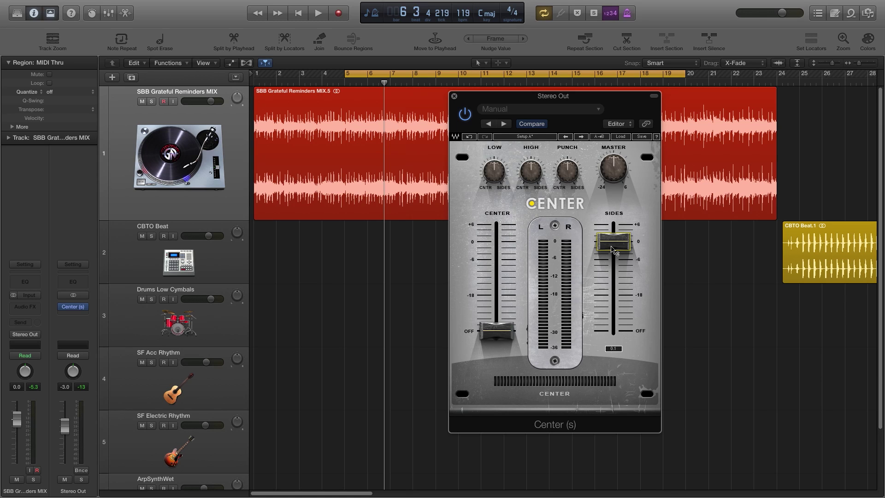
{"action": "left_click_drag", "start_coordinate": [613, 249], "coordinate": [613, 254]}
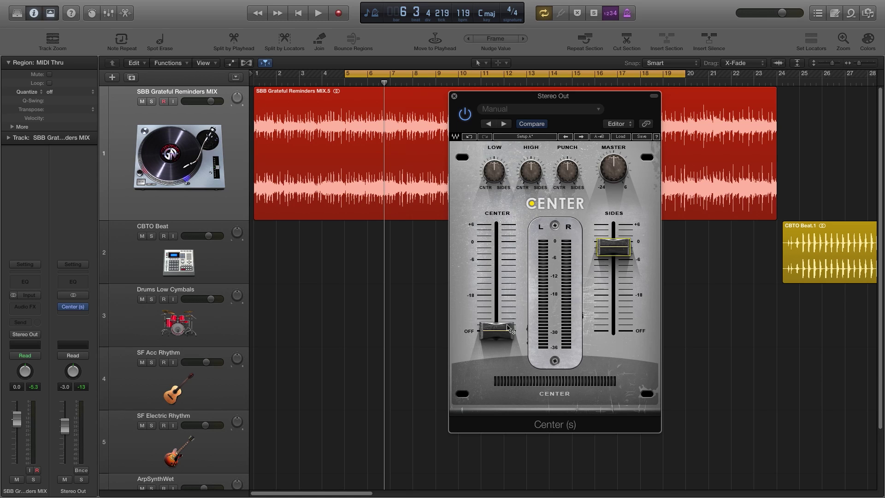
Set center to 0 dB and fine-tune sides to about -4.4 dB while playing from bar 5.
{"action": "left_click_drag", "start_coordinate": [497, 331], "coordinate": [496, 242]}
{"action": "left_click_drag", "start_coordinate": [611, 247], "coordinate": [607, 270]}
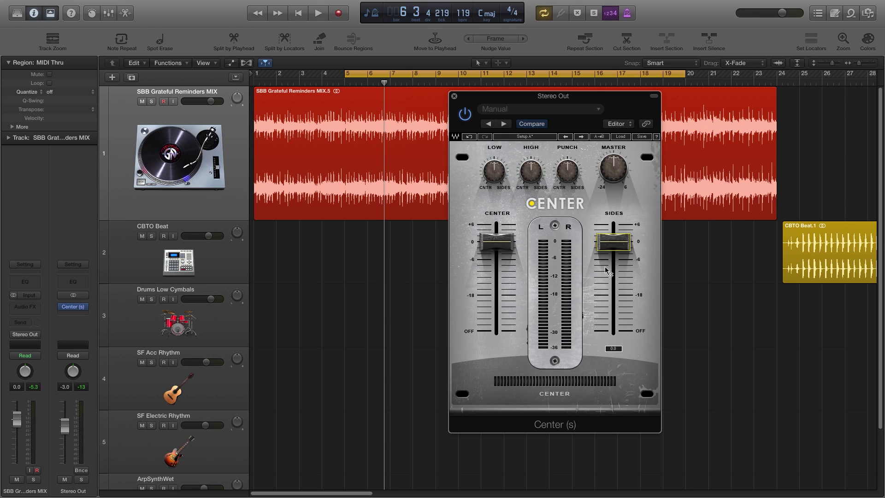
{"action": "key", "text": "space"}
{"action": "left_click_drag", "start_coordinate": [606, 270], "coordinate": [607, 284]}
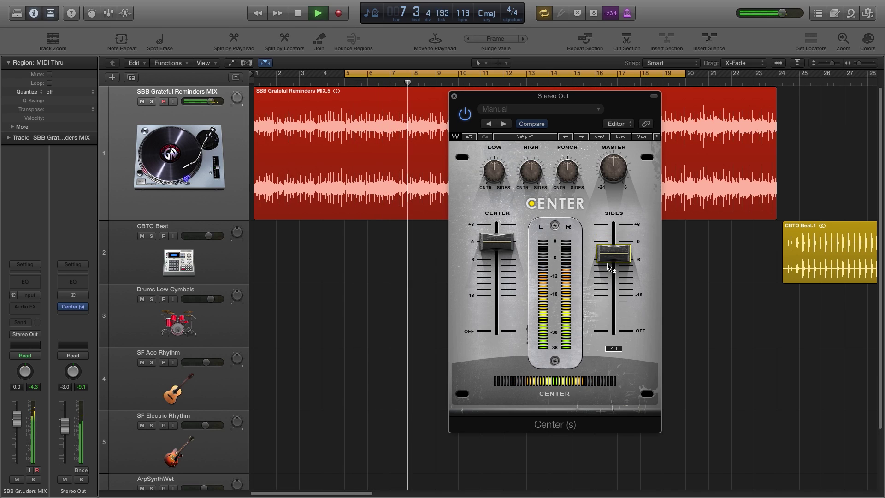
{"action": "left_click_drag", "start_coordinate": [608, 265], "coordinate": [609, 264]}
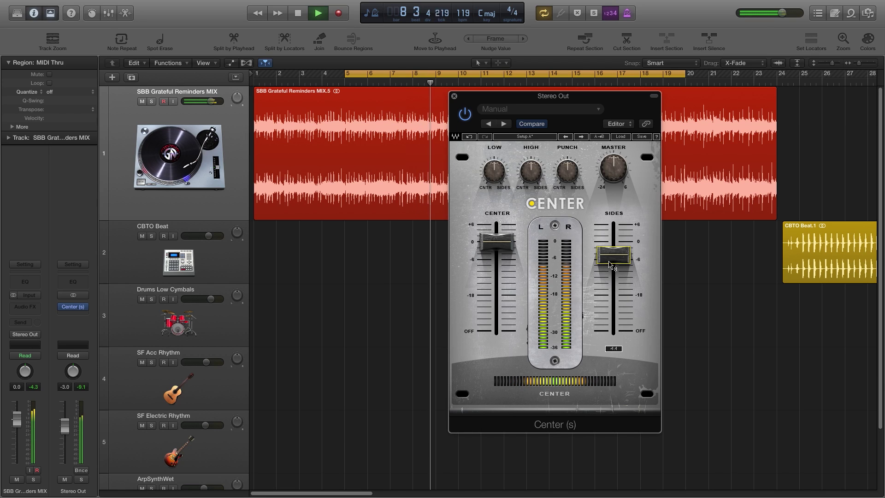
{"action": "key", "text": "space"}
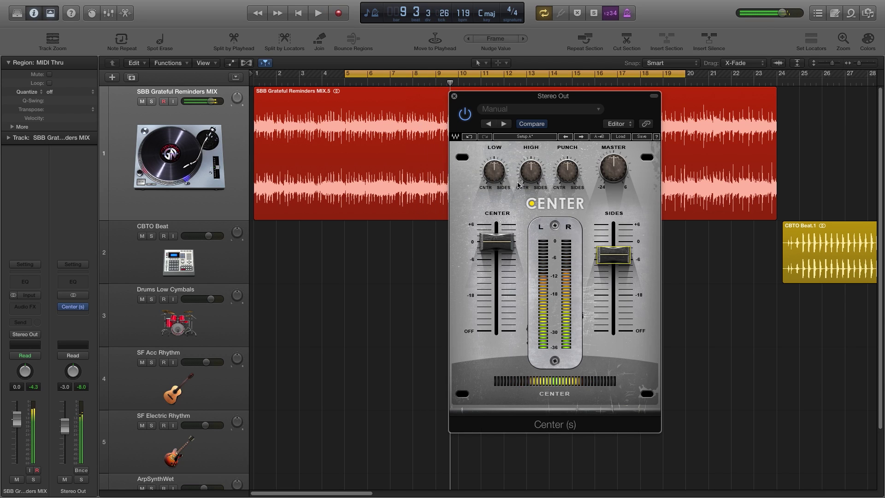
Turn LOW down to about 28, raise HIGH to about 59, and play from bar 5 with center at 0 dB.
{"action": "mouse_move", "coordinate": [501, 175]}
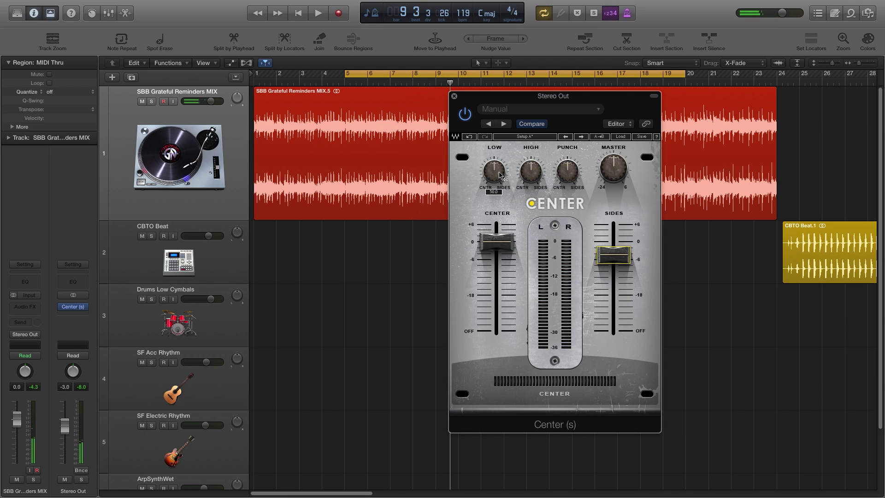
{"action": "left_click_drag", "start_coordinate": [500, 174], "coordinate": [500, 191]}
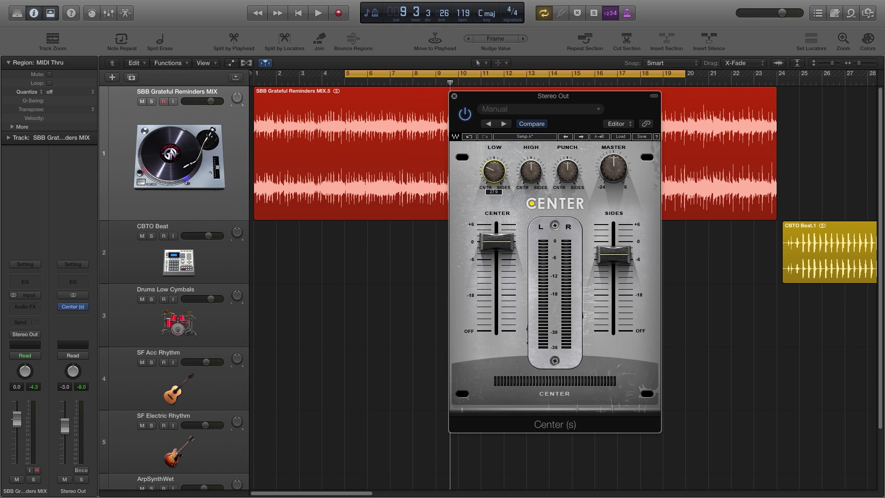
{"action": "mouse_move", "coordinate": [534, 174]}
{"action": "left_click_drag", "start_coordinate": [534, 180], "coordinate": [476, 203]}
{"action": "key", "text": "space"}
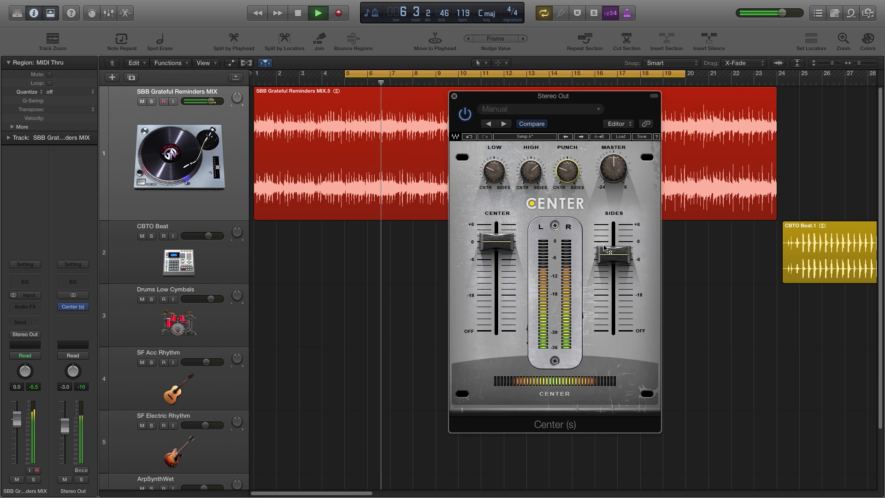
{"action": "left_click", "coordinate": [497, 242]}
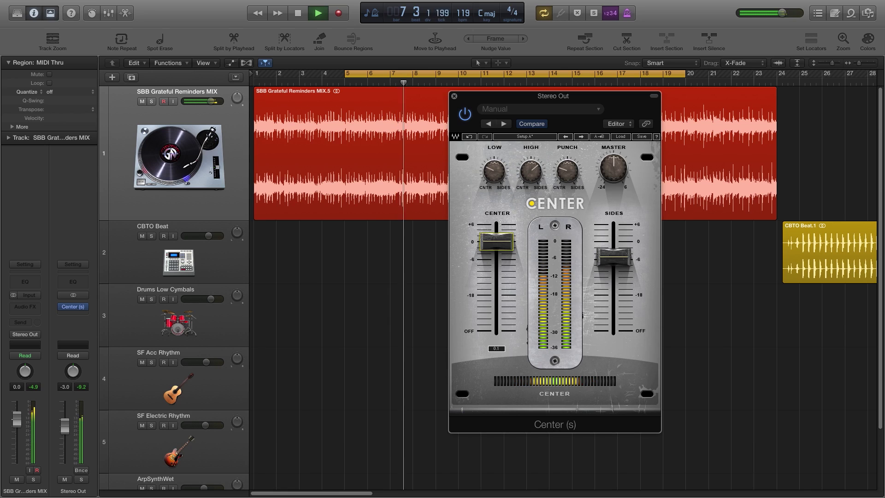
Compare Center bypassed versus active during playback, then drop sides to about -6.3 dB.
{"action": "left_click", "coordinate": [464, 115]}
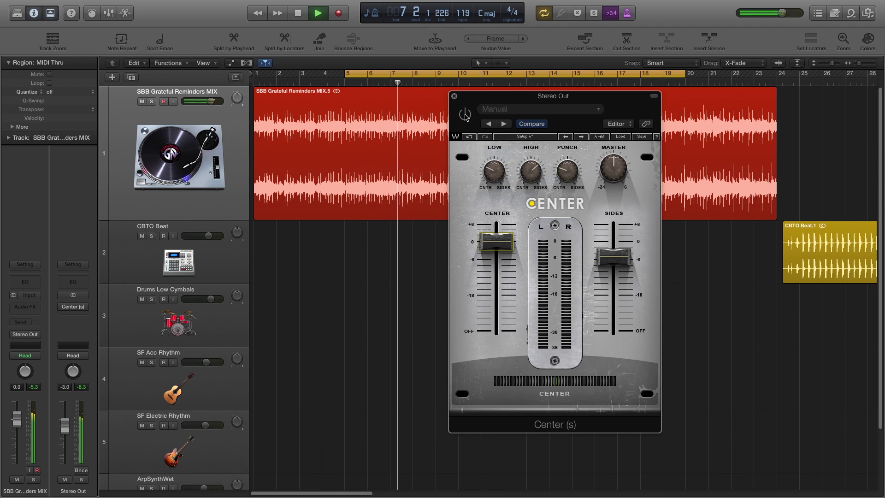
{"action": "key", "text": "space"}
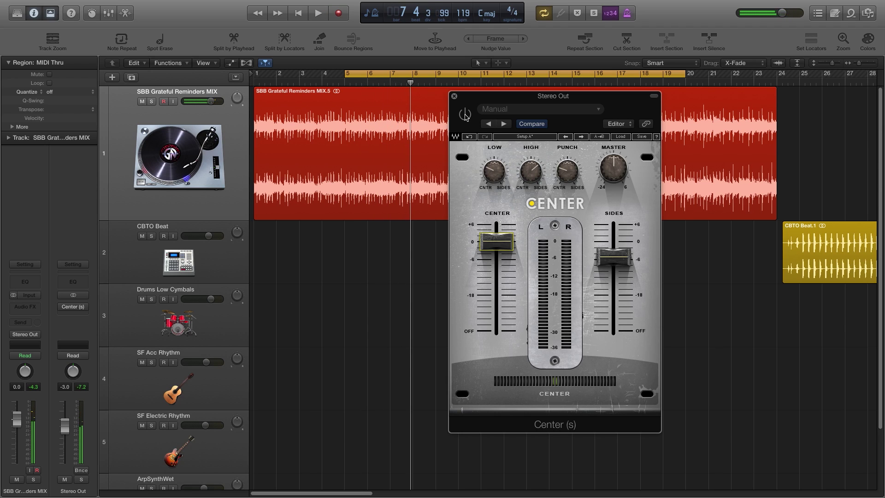
{"action": "left_click", "coordinate": [465, 114]}
{"action": "key", "text": "space"}
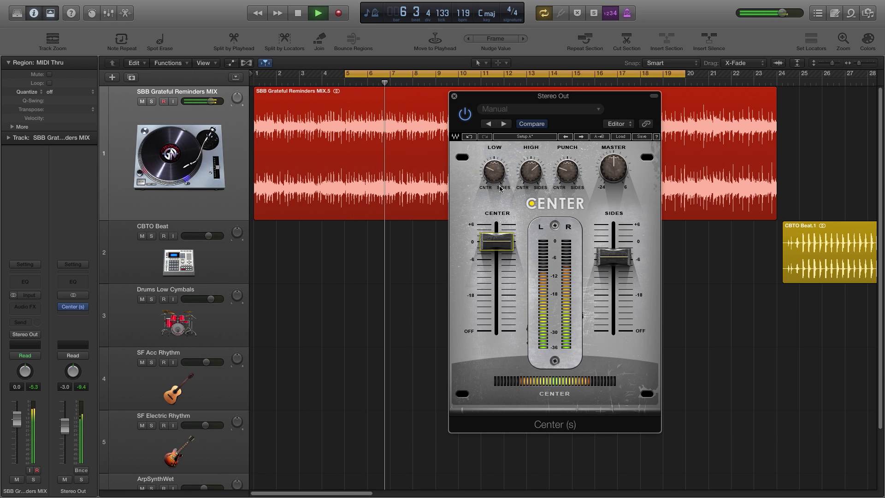
{"action": "left_click_drag", "start_coordinate": [613, 256], "coordinate": [613, 259]}
{"action": "key", "text": "space"}
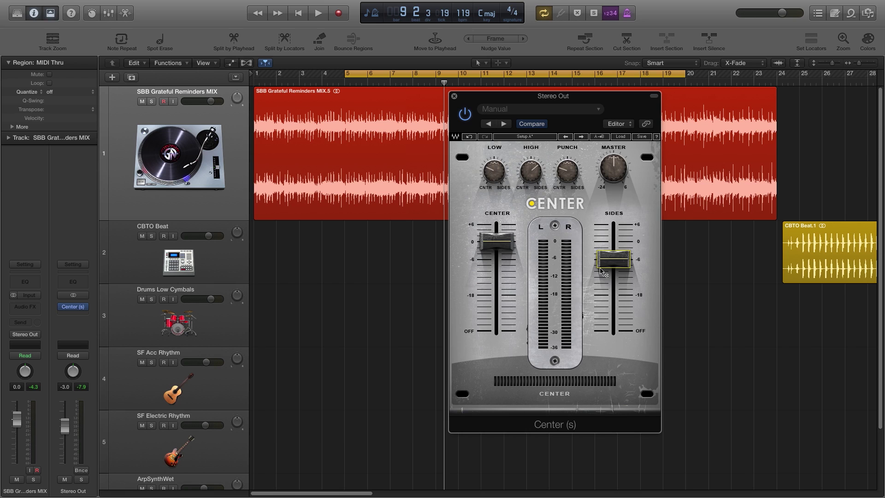
Zoom out to show all regions, toggle Center off and on, and move its window to the upper right.
{"action": "key", "text": "super+Left"}
{"action": "key", "text": "super+Left"}
{"action": "key", "text": "super+Left"}
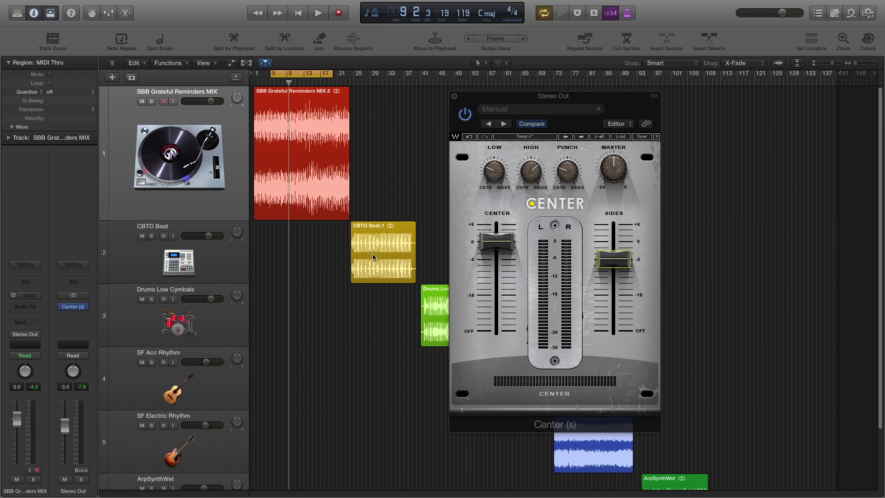
{"action": "left_click", "coordinate": [465, 115]}
{"action": "left_click_drag", "start_coordinate": [528, 98], "coordinate": [686, 69]}
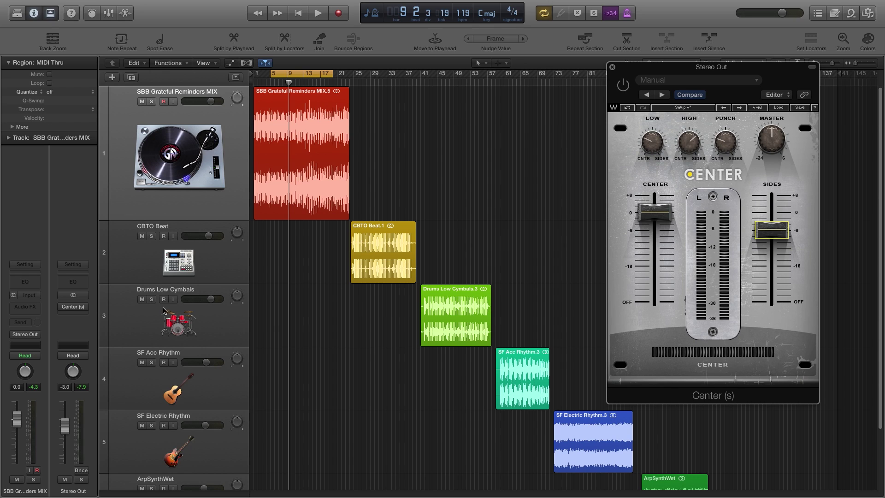
{"action": "left_click", "coordinate": [63, 307]}
Mute the SBB Grateful Reminders MIX track, turn Cycle off, and move the playhead to bar 30.
{"action": "mouse_move", "coordinate": [68, 312]}
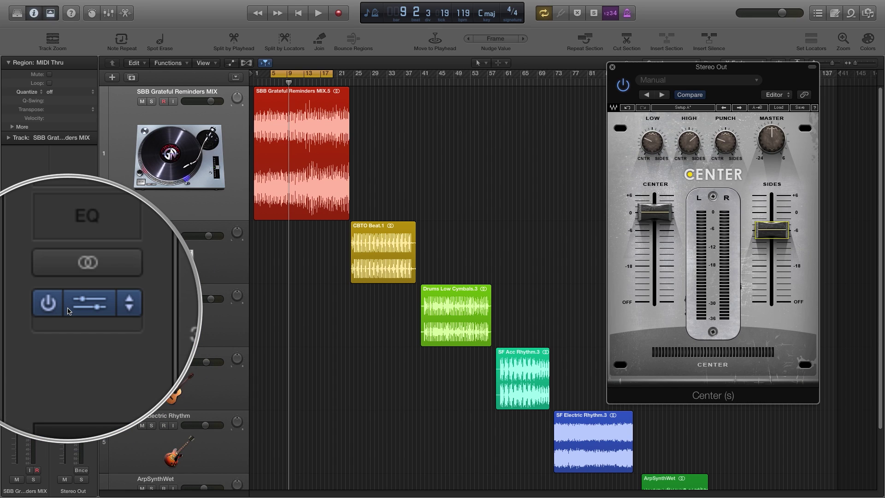
{"action": "left_click", "coordinate": [143, 102]}
{"action": "key", "text": "c"}
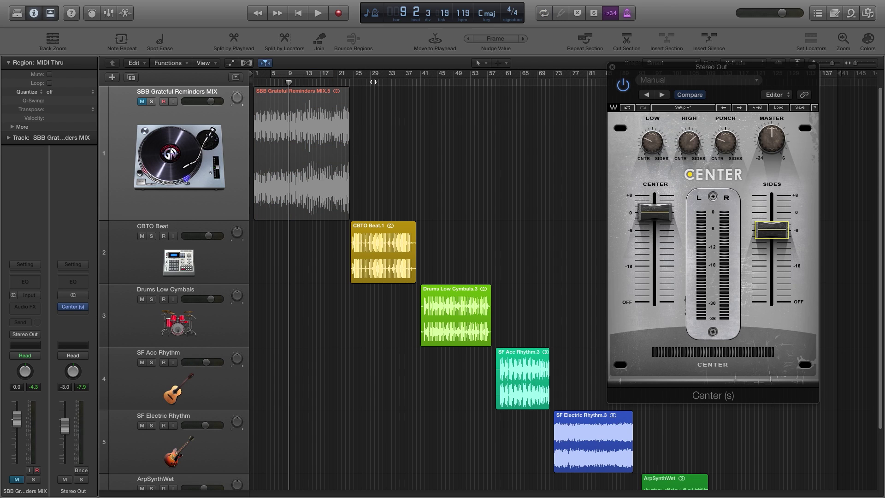
{"action": "left_click", "coordinate": [375, 82]}
Zoom in, enlarge the CBTO Beat track, and set a cycle range from bar 31 to 38.
{"action": "key", "text": "super+Right"}
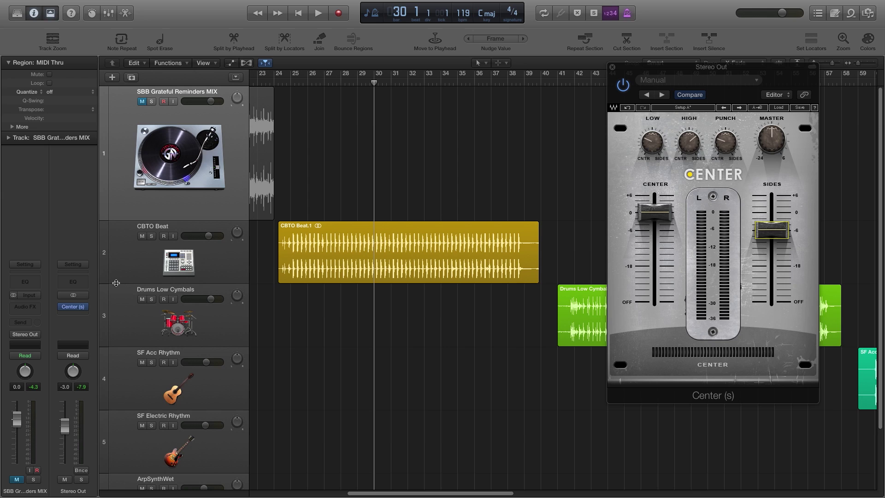
{"action": "left_click_drag", "start_coordinate": [116, 282], "coordinate": [116, 325]}
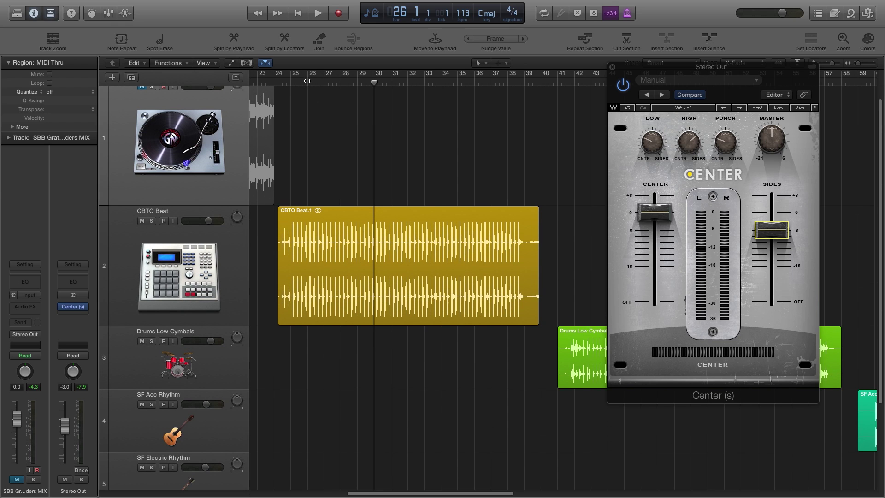
{"action": "left_click", "coordinate": [307, 81]}
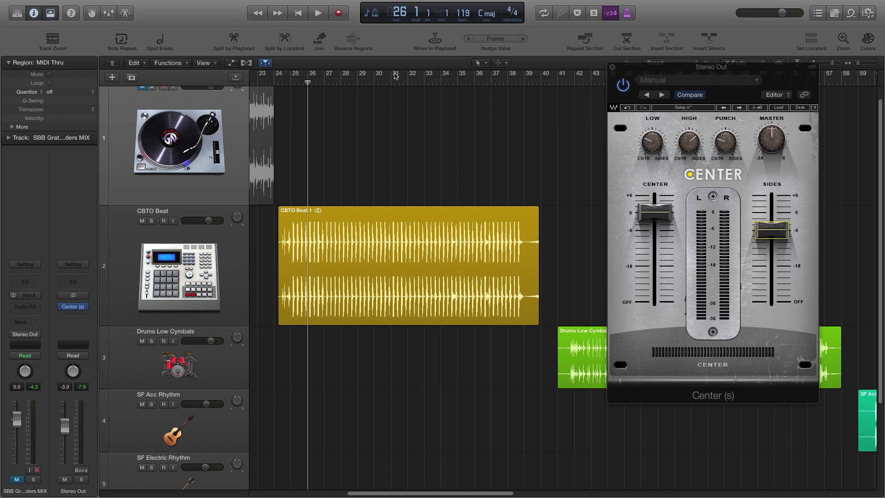
{"action": "left_click_drag", "start_coordinate": [396, 75], "coordinate": [507, 76]}
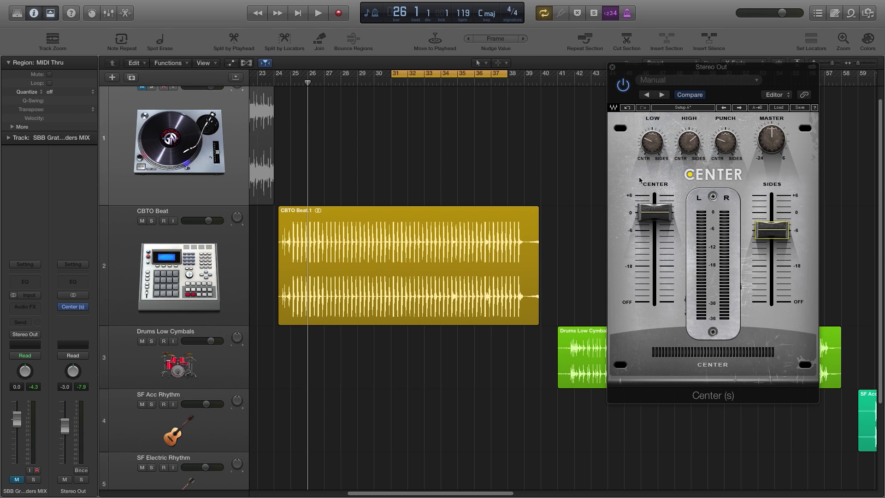
Reset sides to 0 and the Low, High and Punch balances to their midpoints.
{"action": "left_click_drag", "start_coordinate": [774, 230], "coordinate": [774, 212]}
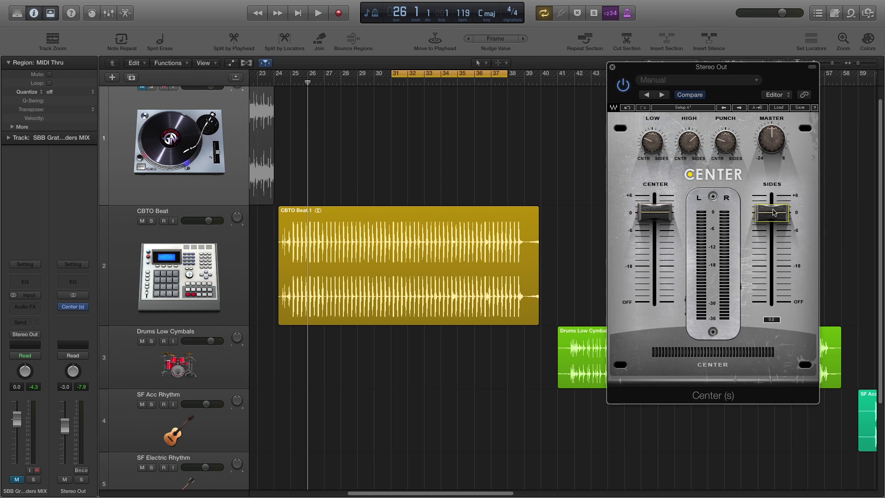
{"action": "left_click", "coordinate": [652, 142], "text": "alt"}
{"action": "left_click", "coordinate": [689, 142], "text": "alt"}
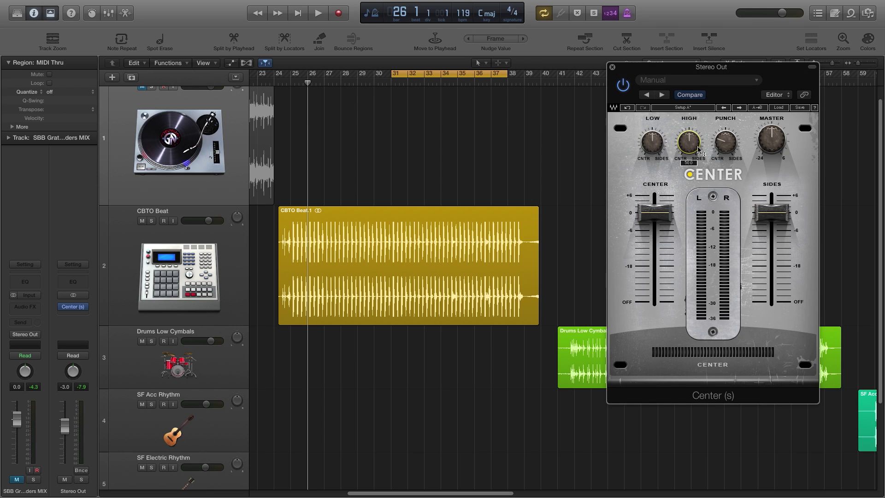
{"action": "left_click", "coordinate": [725, 142], "text": "alt"}
Loop-play while turning sides then center fully off, then bring center back to 0 dB.
{"action": "key", "text": "space"}
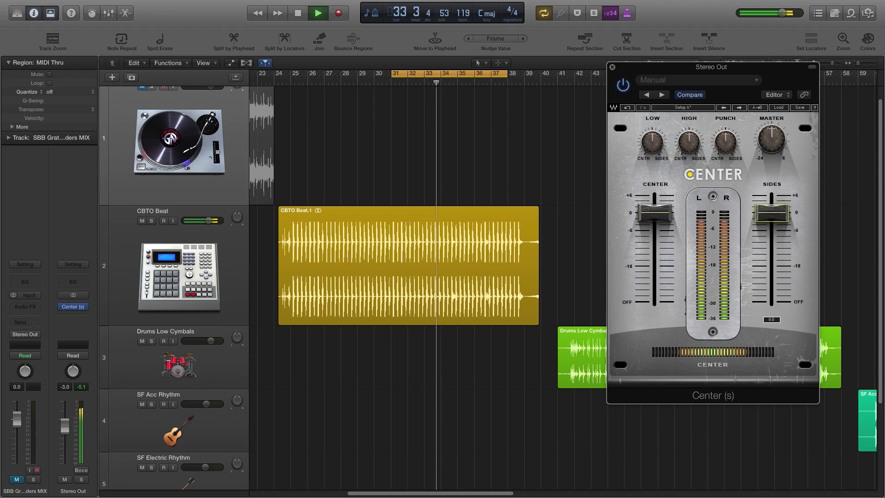
{"action": "left_click_drag", "start_coordinate": [772, 213], "coordinate": [772, 302]}
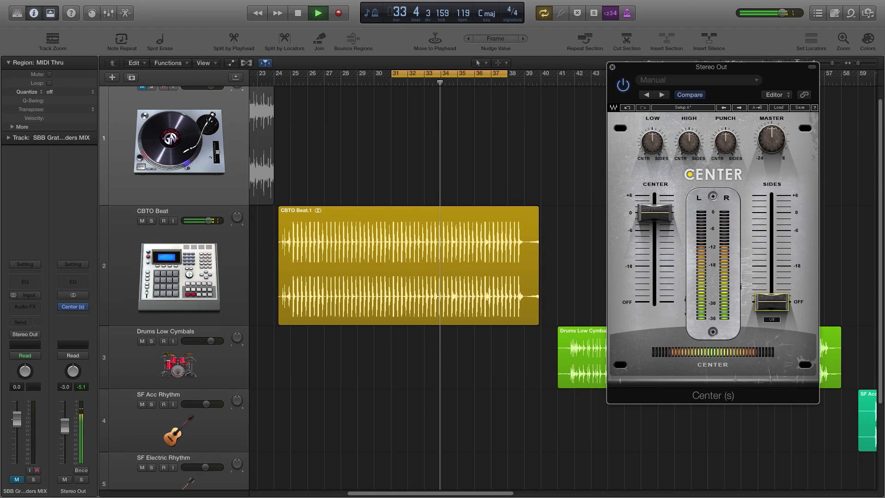
{"action": "left_click", "coordinate": [771, 302], "text": "alt"}
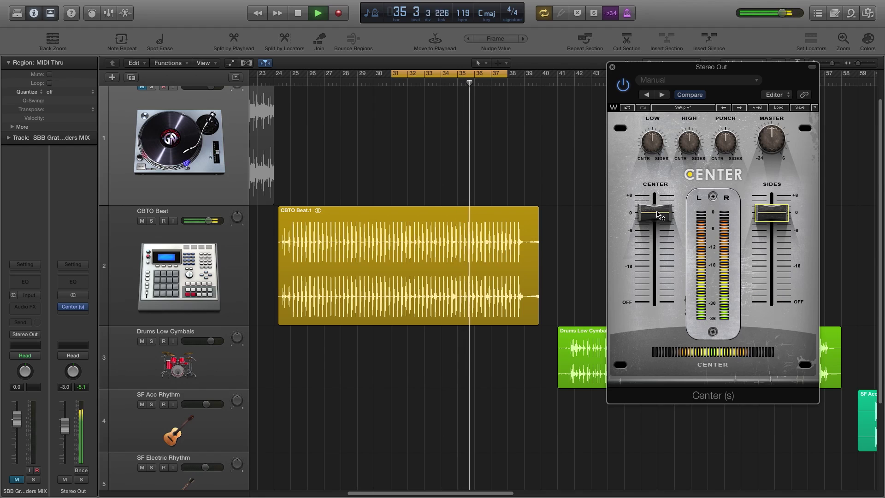
{"action": "left_click_drag", "start_coordinate": [655, 213], "coordinate": [654, 302]}
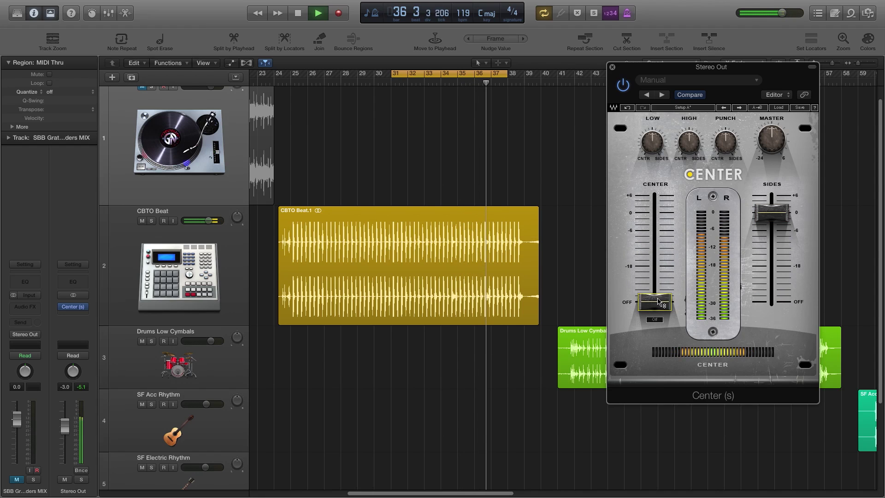
{"action": "key", "text": "space"}
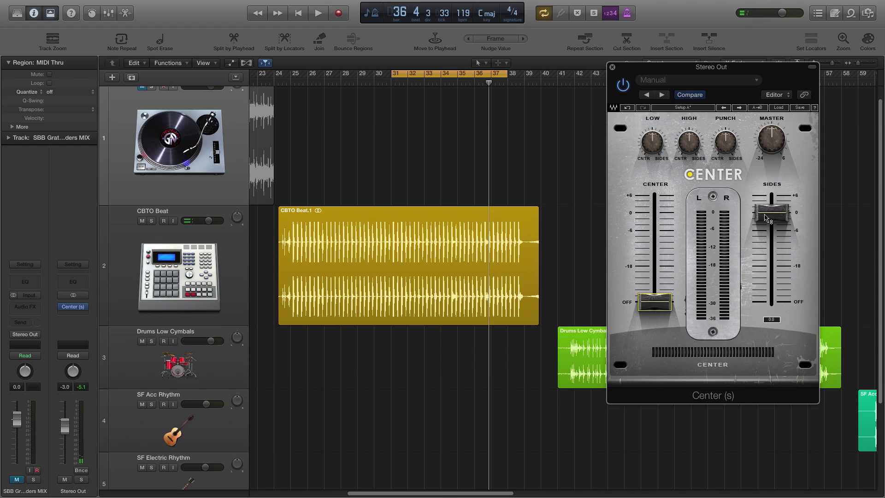
{"action": "left_click", "coordinate": [765, 217]}
{"action": "left_click_drag", "start_coordinate": [662, 307], "coordinate": [664, 177]}
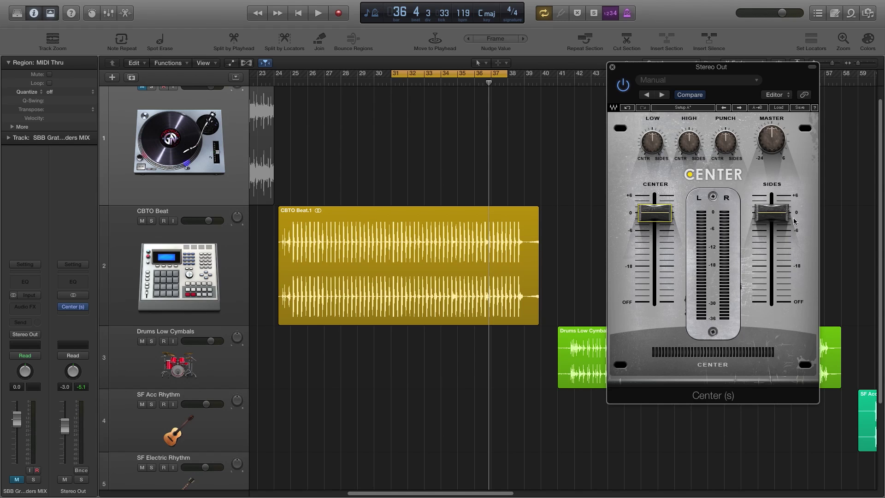
Lower the center level, then set Low to 48.5, High to 54.6 and Punch to 31.5.
{"action": "left_click_drag", "start_coordinate": [669, 220], "coordinate": [668, 235]}
{"action": "left_click", "coordinate": [652, 143]}
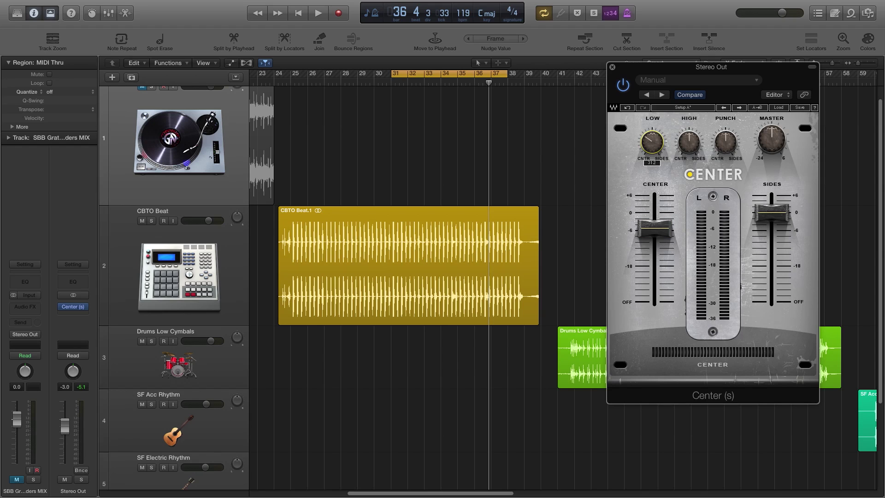
{"action": "left_click_drag", "start_coordinate": [679, 152], "coordinate": [678, 149]}
{"action": "left_click_drag", "start_coordinate": [725, 142], "coordinate": [725, 150]}
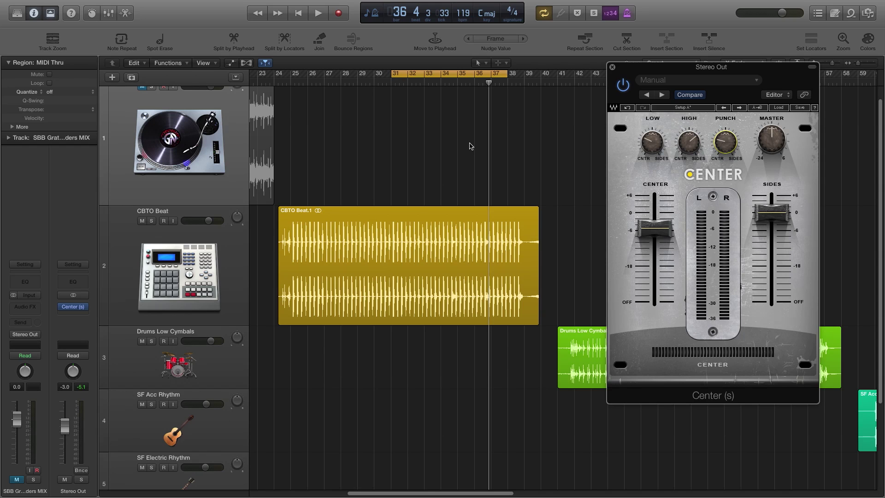
Play the loop and set the center to -6.6 and the sides to 0.5.
{"action": "key", "text": "space"}
{"action": "left_click_drag", "start_coordinate": [654, 229], "coordinate": [655, 233]}
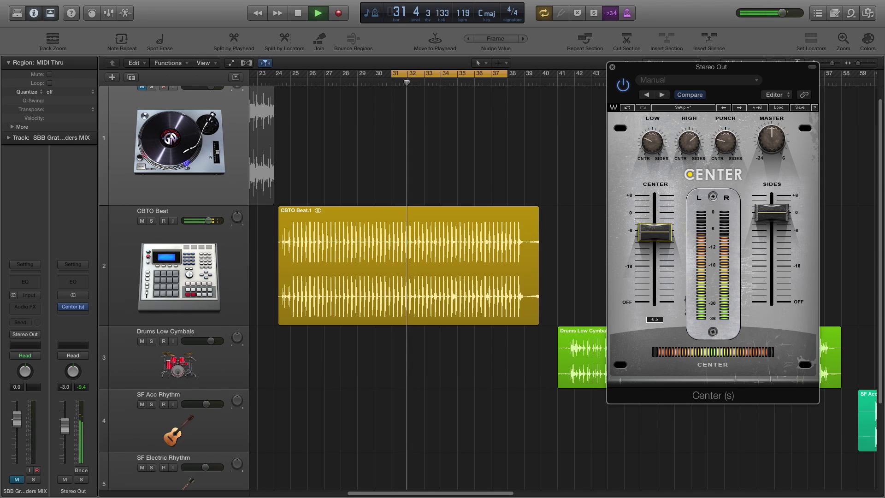
{"action": "left_click", "coordinate": [771, 213]}
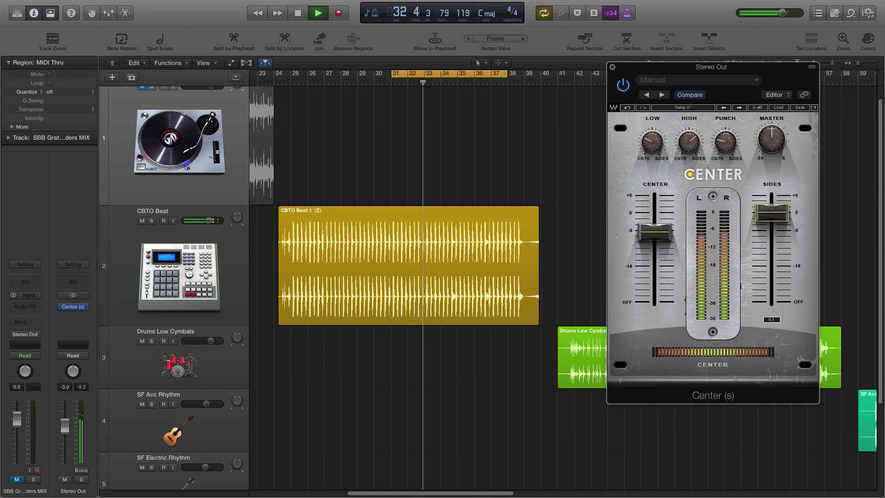
{"action": "left_click_drag", "start_coordinate": [771, 212], "coordinate": [771, 210]}
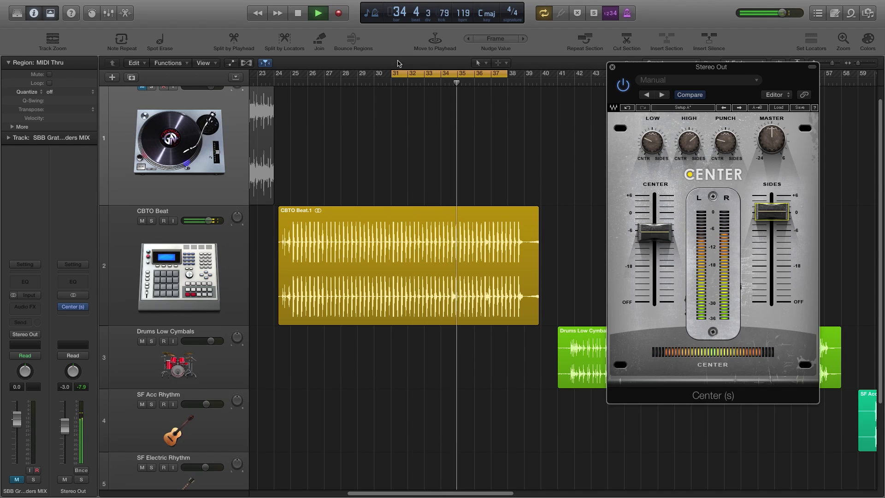
Replay the beat with the Center plugin bypassed to compare.
{"action": "key", "text": "space"}
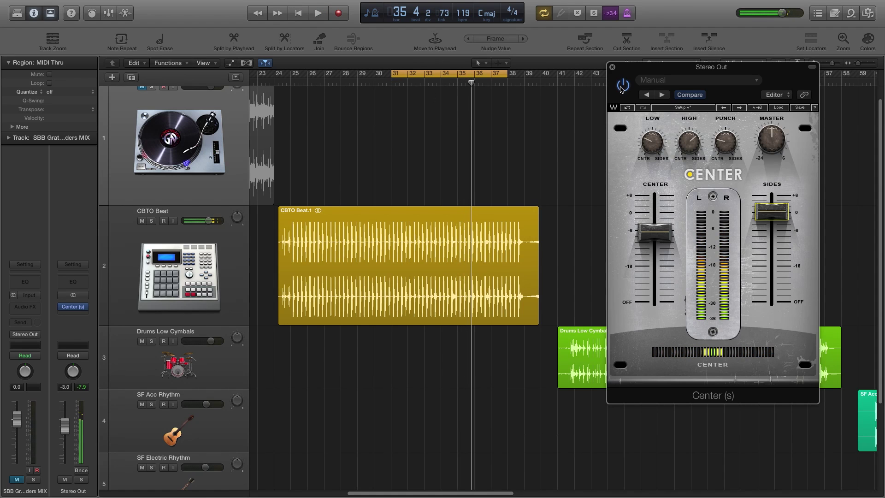
{"action": "left_click", "coordinate": [622, 87]}
{"action": "key", "text": "space"}
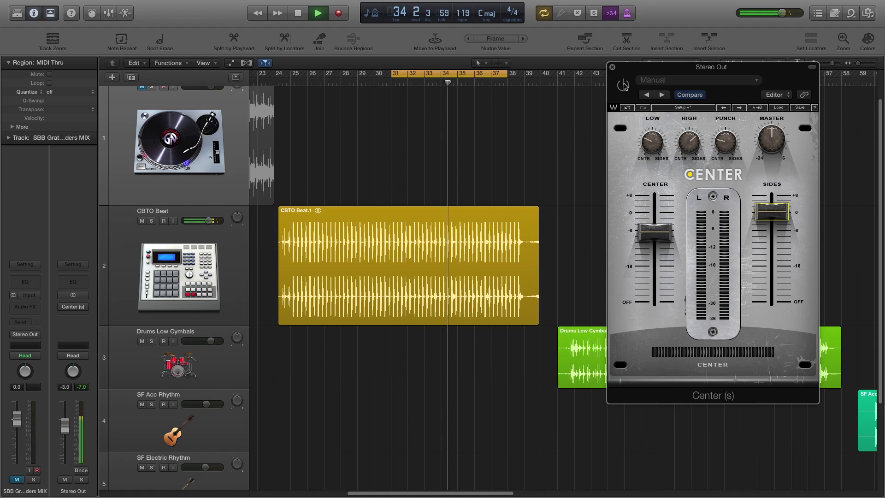
{"action": "key", "text": "space"}
{"action": "key", "text": "space"}
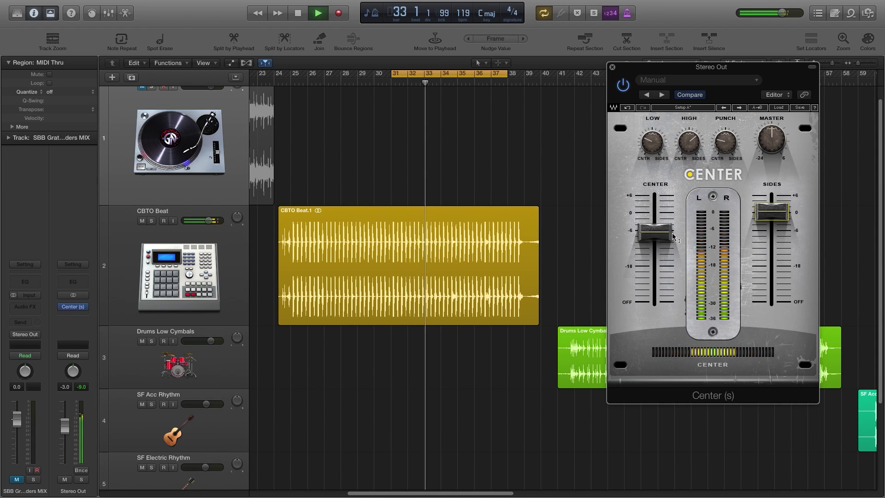
Raise the center level slightly to -6.0, then stop playback.
{"action": "mouse_move", "coordinate": [671, 239]}
{"action": "left_click_drag", "start_coordinate": [670, 238], "coordinate": [669, 235]}
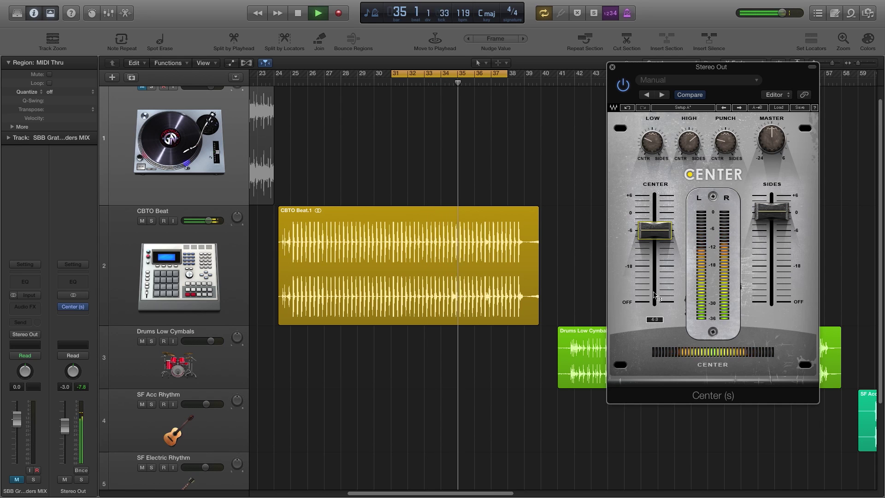
{"action": "key", "text": "space"}
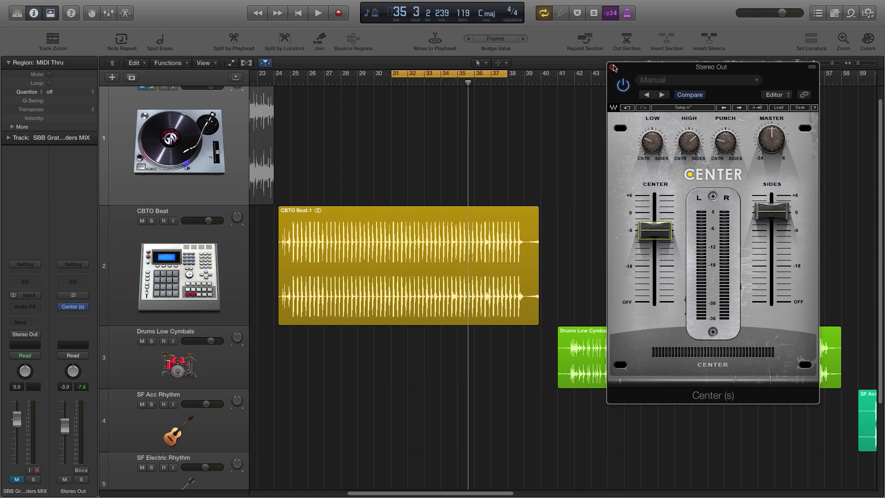
Close Center, turn Cycle off, put the playhead at bar 43 and mute CBTO Beat.
{"action": "left_click", "coordinate": [612, 68]}
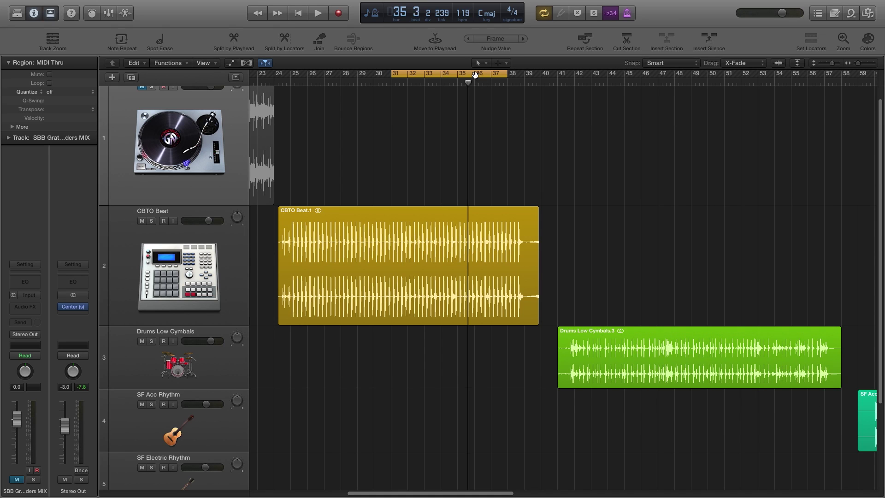
{"action": "left_click", "coordinate": [475, 75]}
{"action": "left_click", "coordinate": [592, 83]}
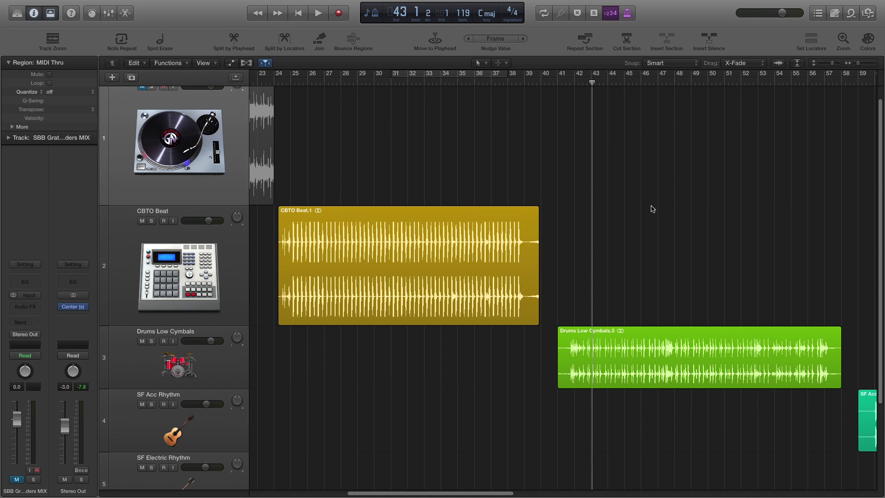
{"action": "left_click", "coordinate": [142, 221]}
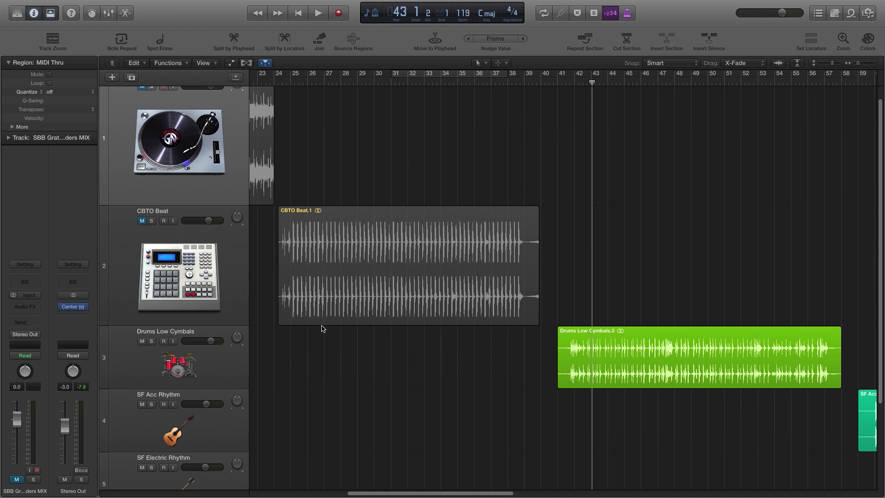
Enlarge the Drums Low Cymbals track, cycle bars 41–55 over its region, and select it.
{"action": "left_click_drag", "start_coordinate": [119, 389], "coordinate": [119, 428]}
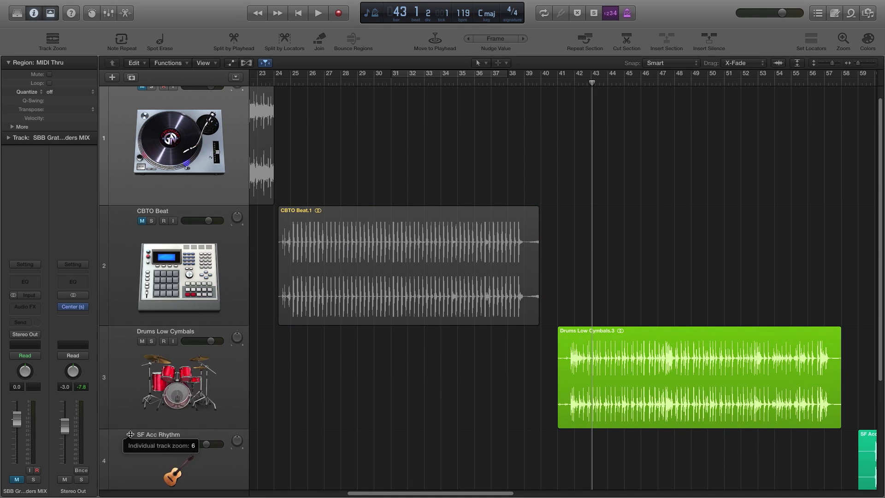
{"action": "scroll", "coordinate": [709, 350], "scroll_direction": "down", "scroll_amount": 3}
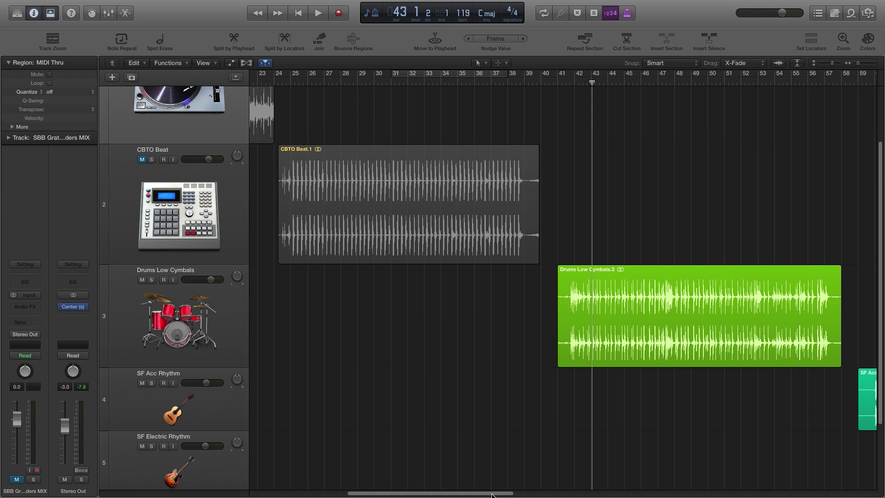
{"action": "left_click_drag", "start_coordinate": [492, 494], "coordinate": [538, 492]}
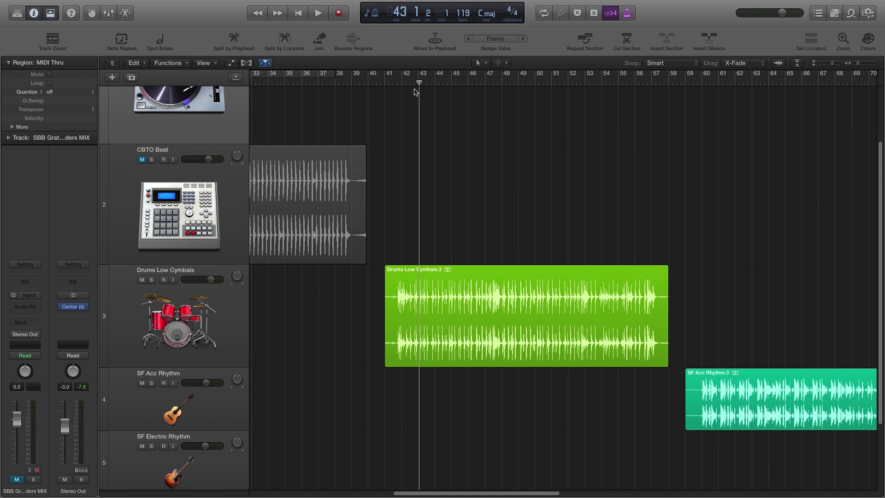
{"action": "left_click_drag", "start_coordinate": [420, 75], "coordinate": [641, 81]}
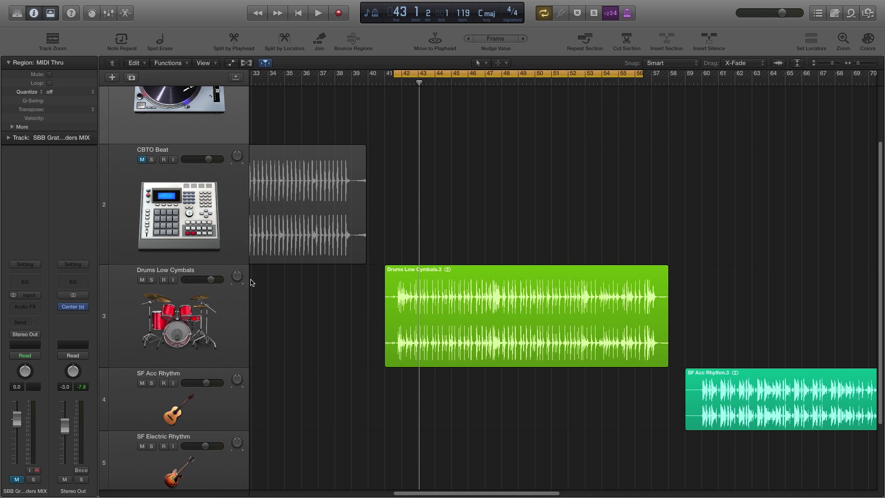
{"action": "left_click", "coordinate": [206, 314]}
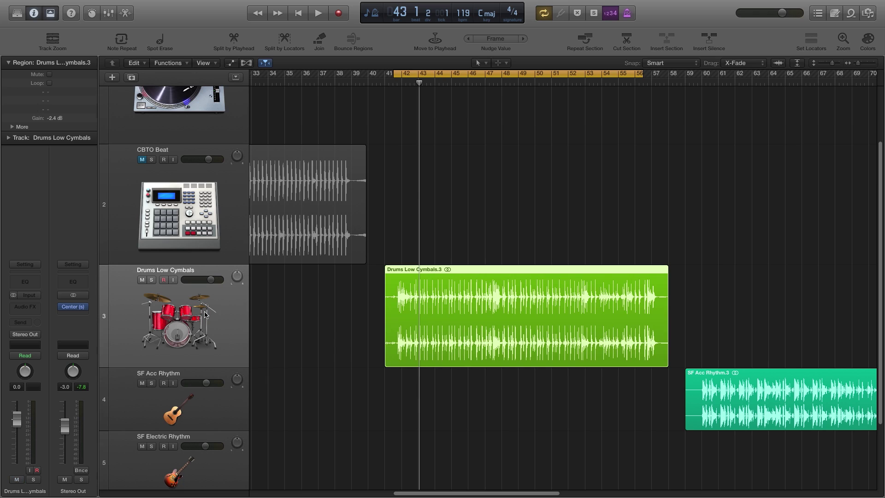
{"action": "left_click", "coordinate": [71, 308]}
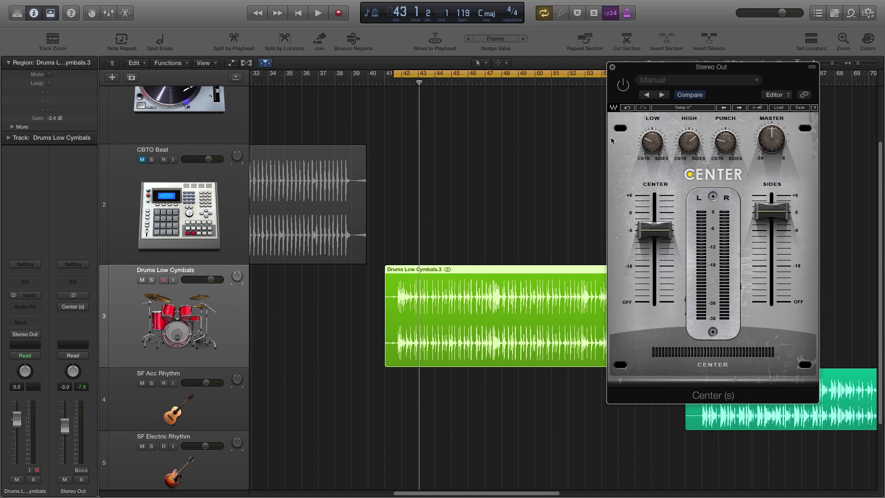
Play the drum loop, reset center and sides to 0 dB, and activate Center.
{"action": "key", "text": "space"}
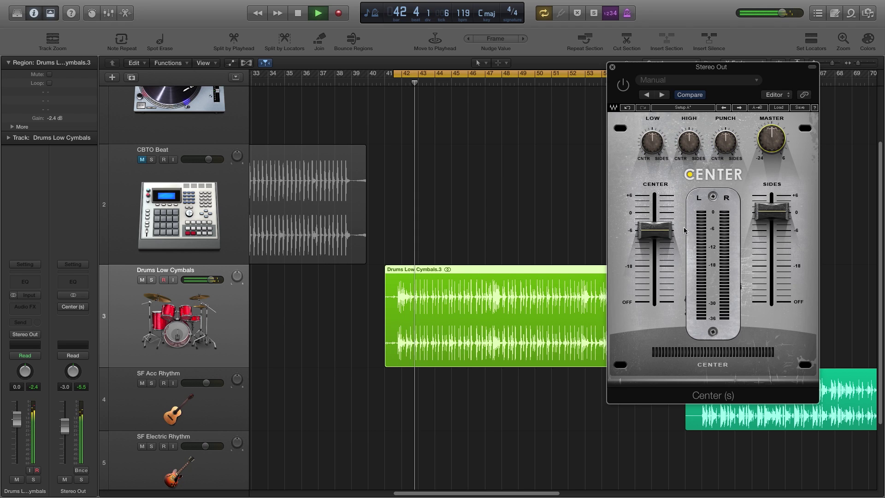
{"action": "left_click", "coordinate": [654, 229], "text": "alt"}
{"action": "left_click", "coordinate": [771, 211], "text": "alt"}
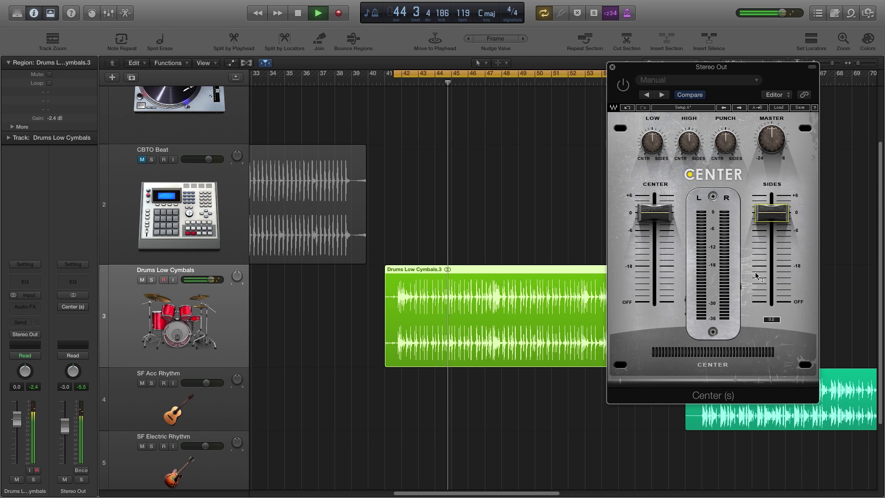
{"action": "left_click", "coordinate": [623, 84]}
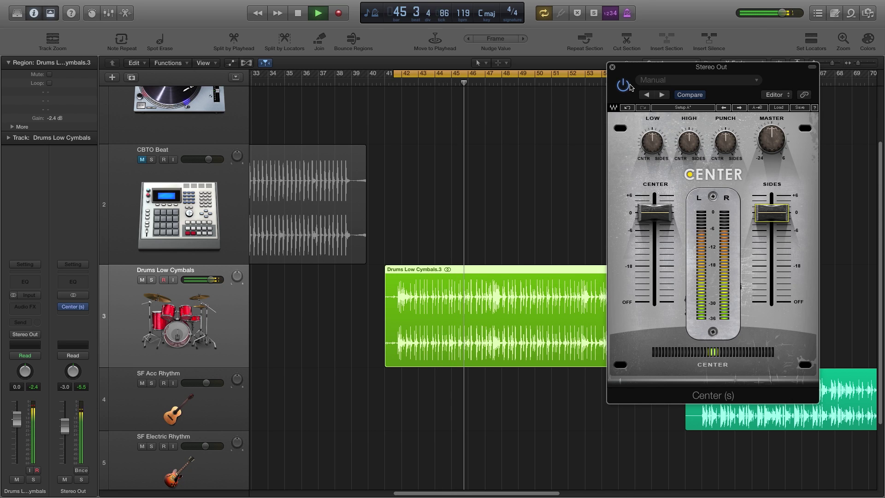
Audition with the sides off, restore them to 0 dB, then turn the center fully off.
{"action": "left_click_drag", "start_coordinate": [783, 222], "coordinate": [775, 308]}
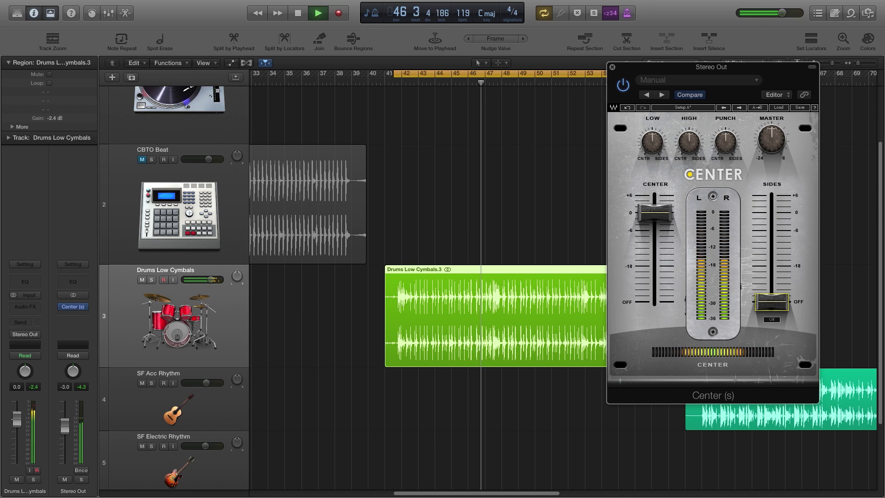
{"action": "left_click_drag", "start_coordinate": [774, 307], "coordinate": [772, 213]}
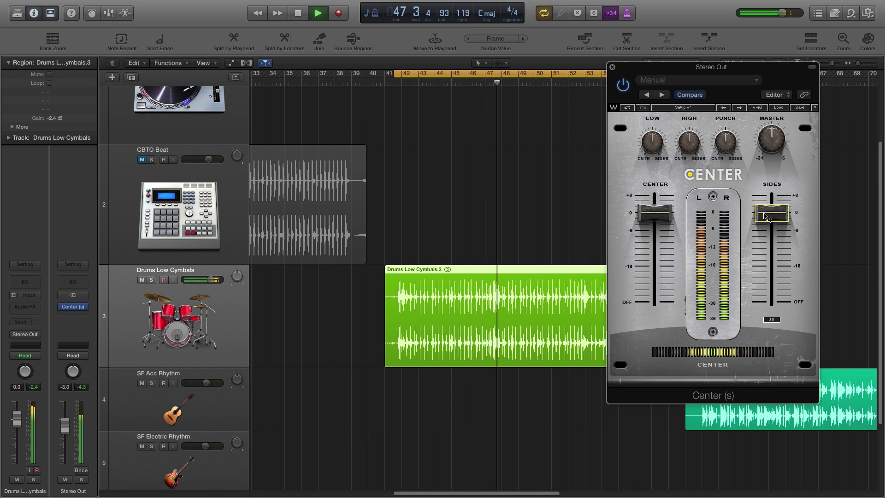
{"action": "left_click_drag", "start_coordinate": [654, 213], "coordinate": [654, 301]}
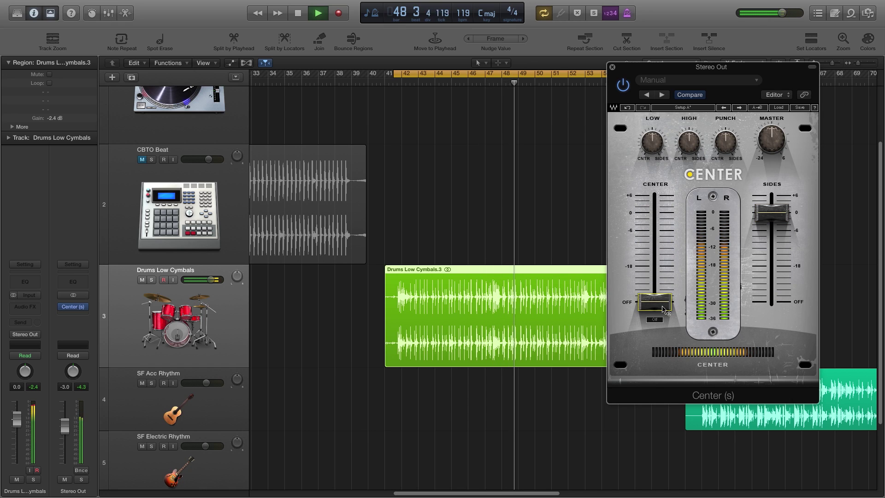
{"action": "key", "text": "space"}
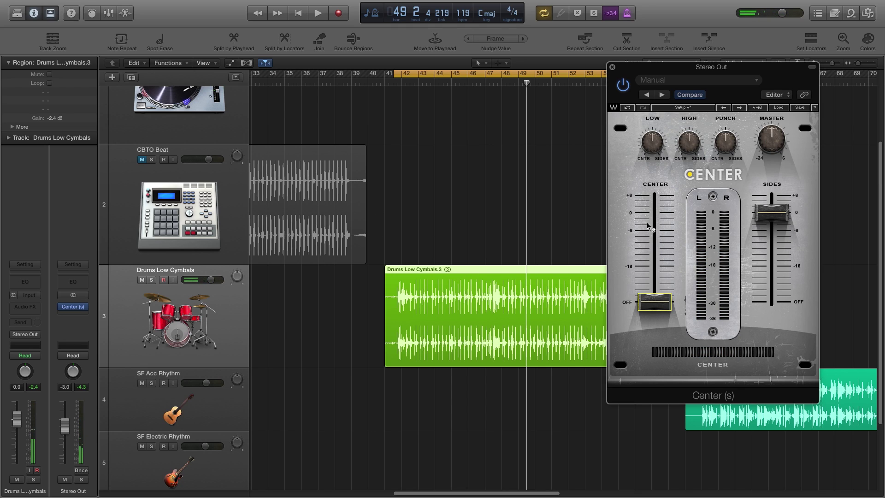
{"action": "mouse_move", "coordinate": [767, 218]}
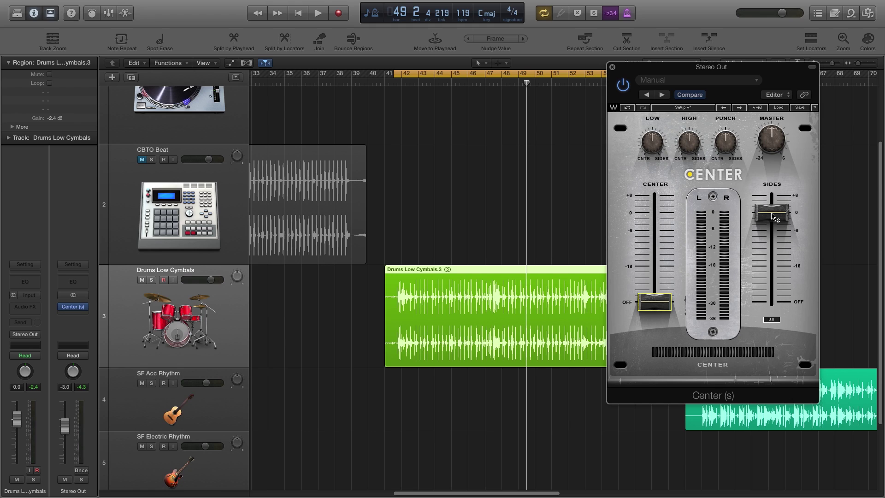
Lower the sides to -6.2 dB, reset the center to 0 dB, and audition the drum loop.
{"action": "left_click_drag", "start_coordinate": [773, 217], "coordinate": [773, 236]}
{"action": "left_click", "coordinate": [669, 308], "text": "alt"}
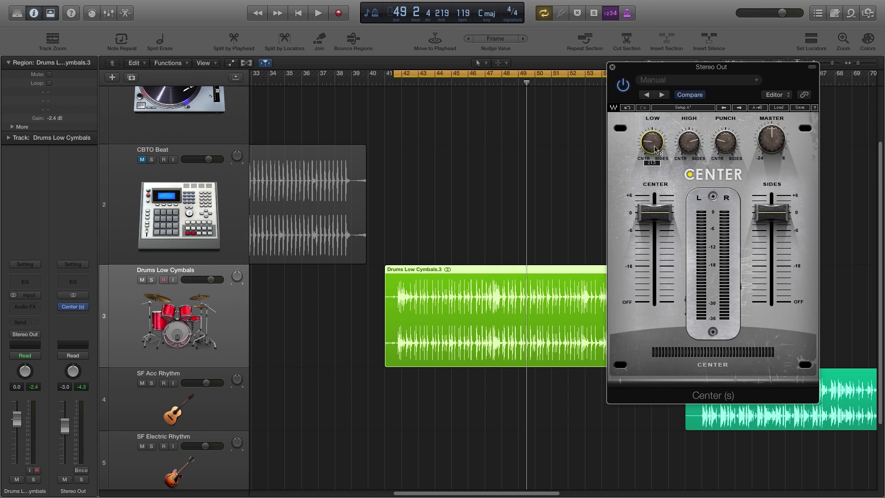
{"action": "key", "text": "space"}
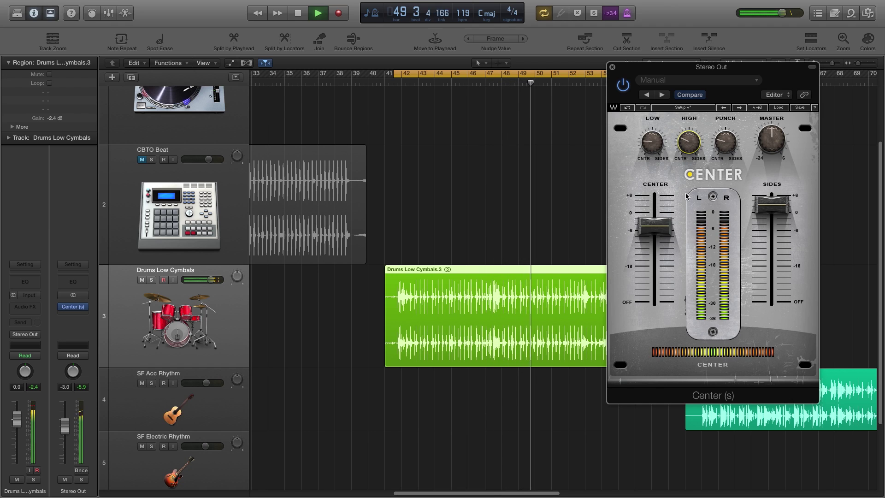
{"action": "key", "text": "space"}
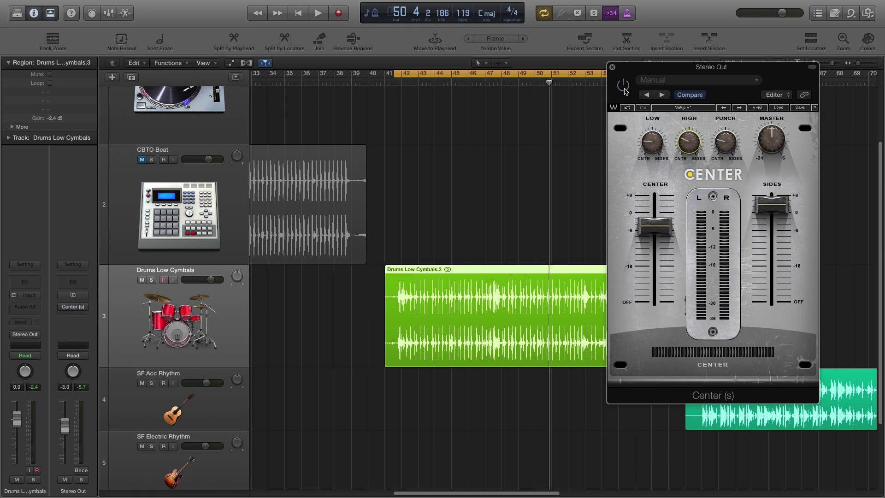
Replay the drum loop and nudge the sides level down slightly while listening.
{"action": "key", "text": "space"}
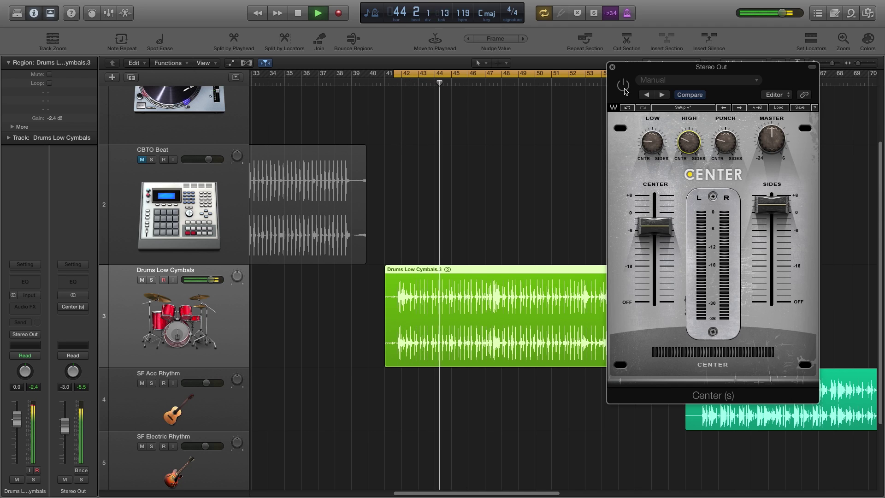
{"action": "key", "text": "space"}
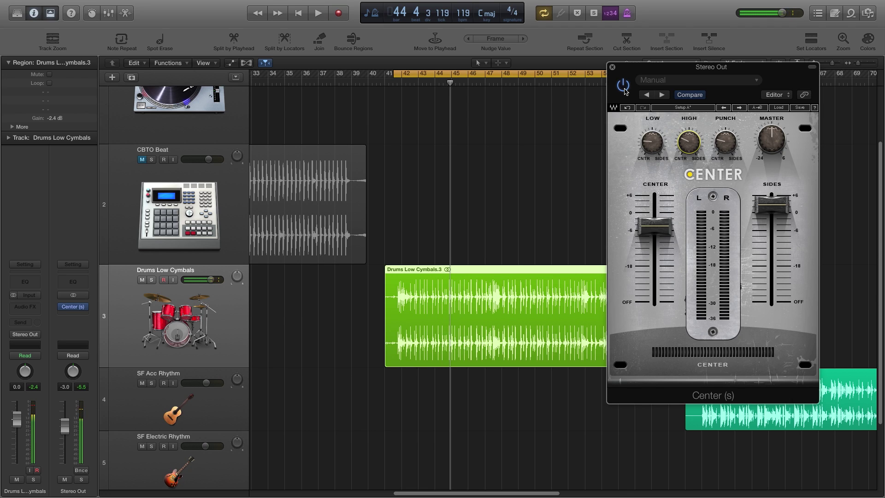
{"action": "key", "text": "space"}
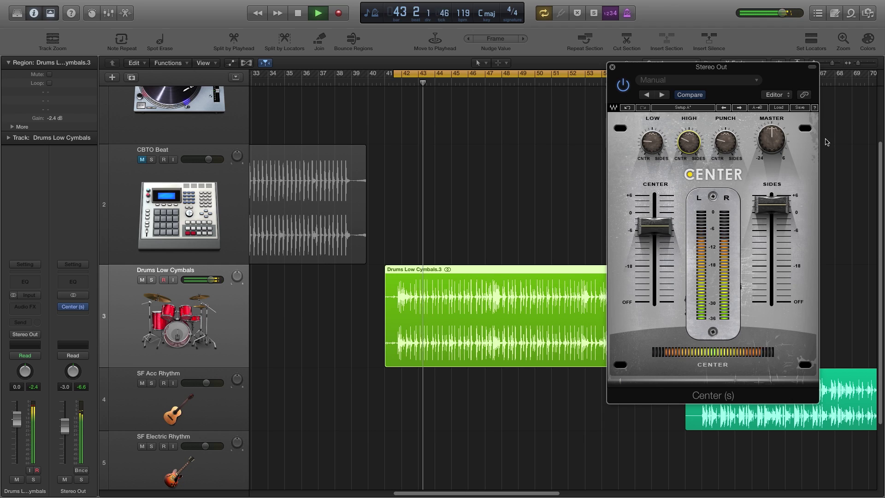
{"action": "left_click_drag", "start_coordinate": [756, 262], "coordinate": [756, 266]}
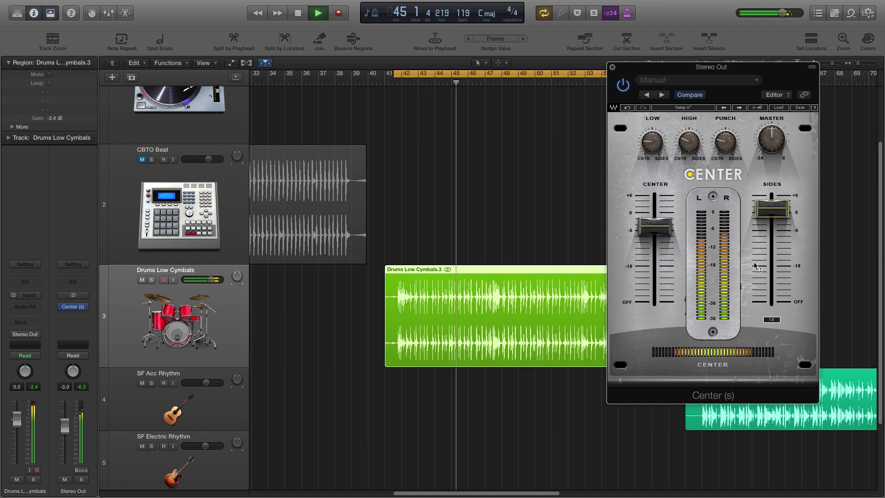
{"action": "key", "text": "space"}
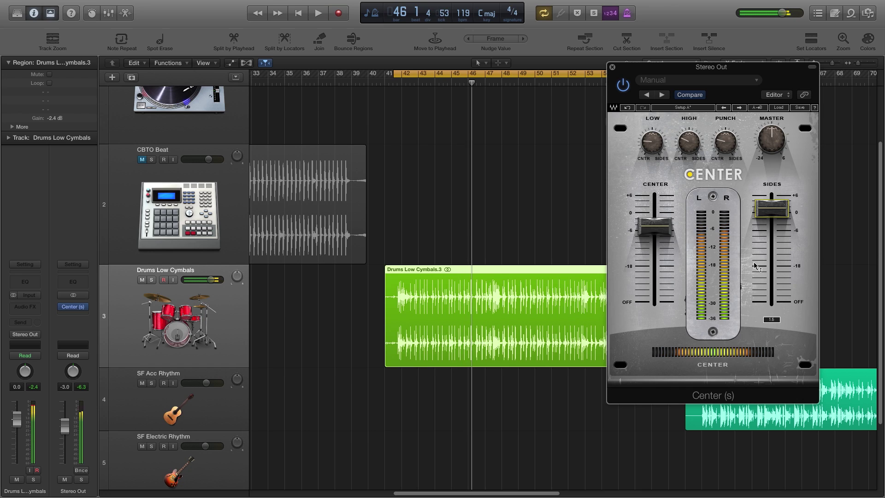
Close Center, mute Drums Low Cymbals, and set a cycle range from bar 62 to bar 70.
{"action": "left_click", "coordinate": [612, 67]}
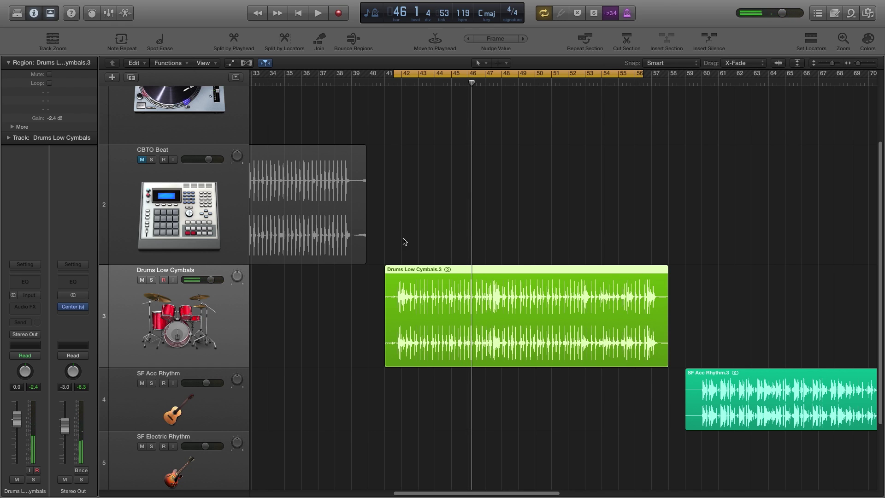
{"action": "scroll", "coordinate": [620, 182], "scroll_direction": "down", "scroll_amount": 5}
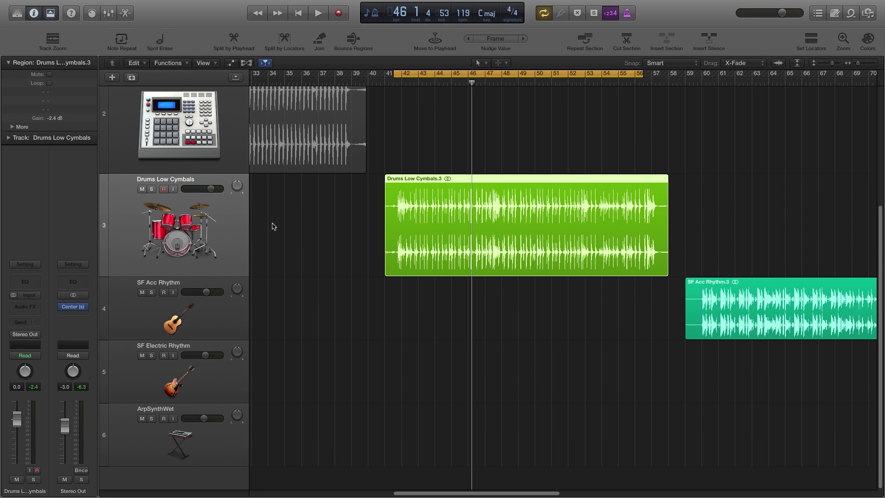
{"action": "left_click", "coordinate": [142, 189]}
{"action": "left_click_drag", "start_coordinate": [500, 494], "coordinate": [574, 485]}
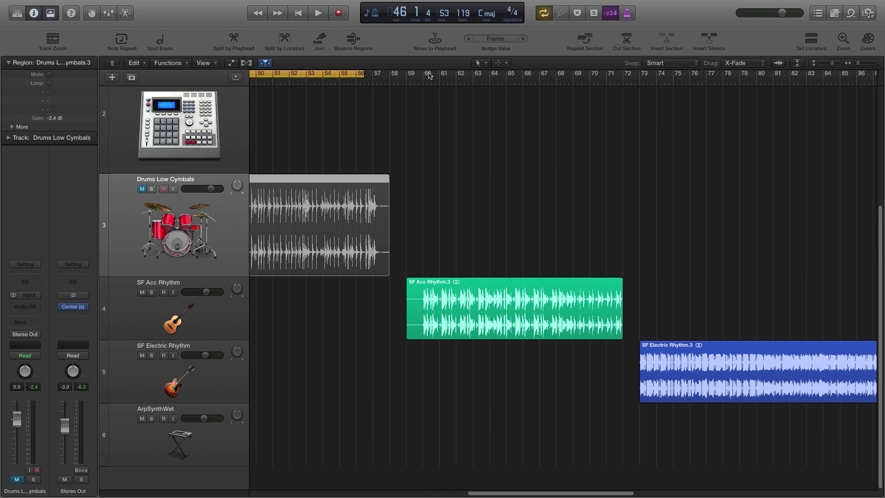
{"action": "left_click_drag", "start_coordinate": [428, 75], "coordinate": [606, 77]}
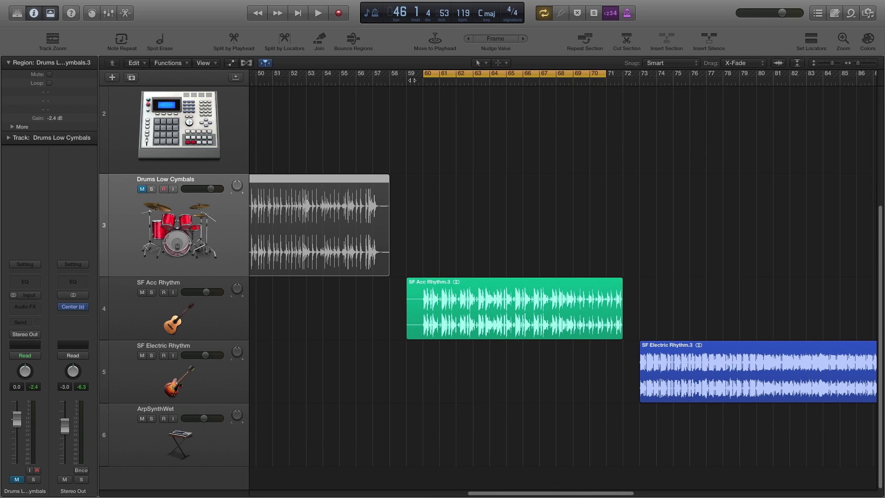
{"action": "left_click_drag", "start_coordinate": [422, 71], "coordinate": [454, 73]}
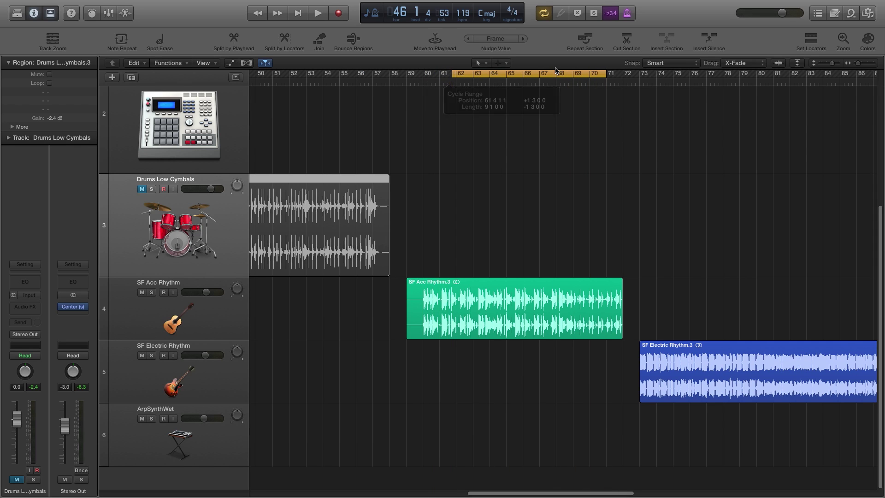
{"action": "left_click_drag", "start_coordinate": [607, 74], "coordinate": [535, 72]}
Deselect the drums region, then make the SF Acc Rhythm track taller and select it.
{"action": "left_click", "coordinate": [503, 226]}
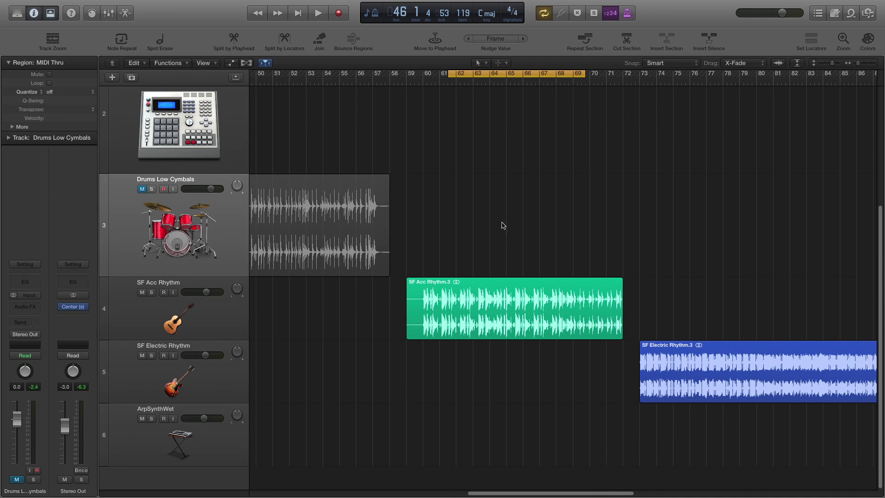
{"action": "left_click_drag", "start_coordinate": [110, 342], "coordinate": [109, 371]}
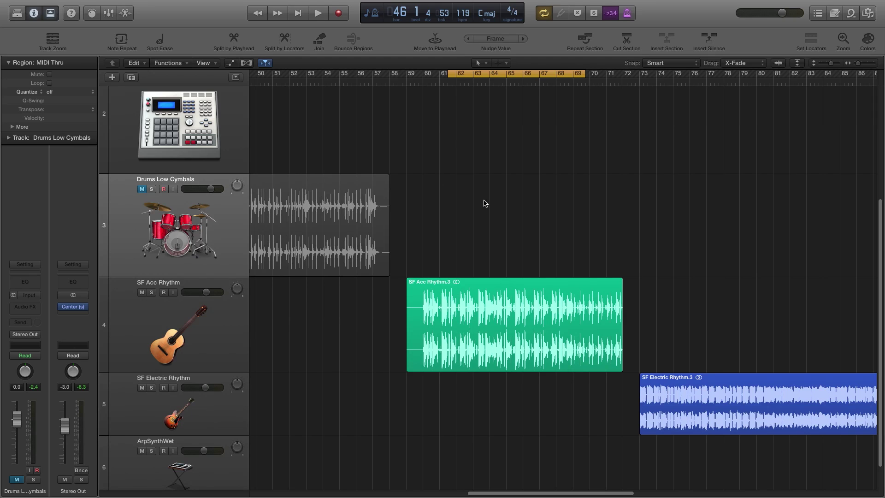
{"action": "left_click", "coordinate": [168, 318]}
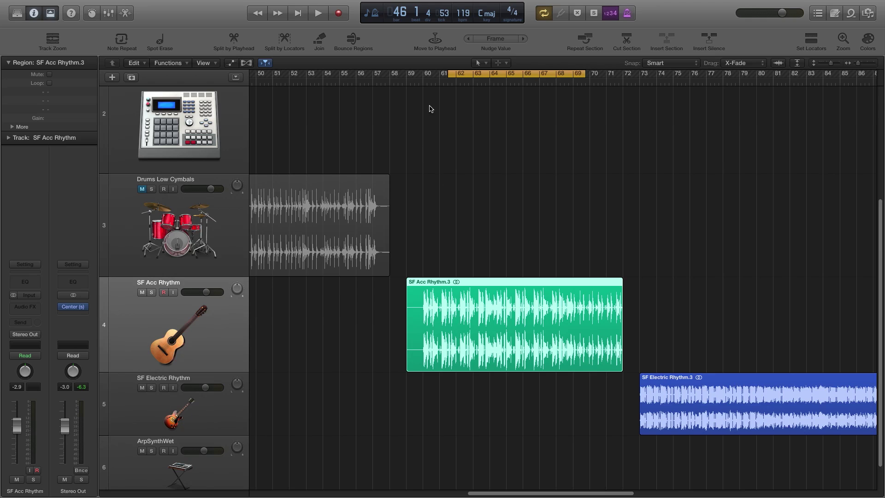
In Center on Stereo Out, set the center to 0 dB and the sides off, then switch it on to hear the guitar's center.
{"action": "left_click", "coordinate": [72, 308]}
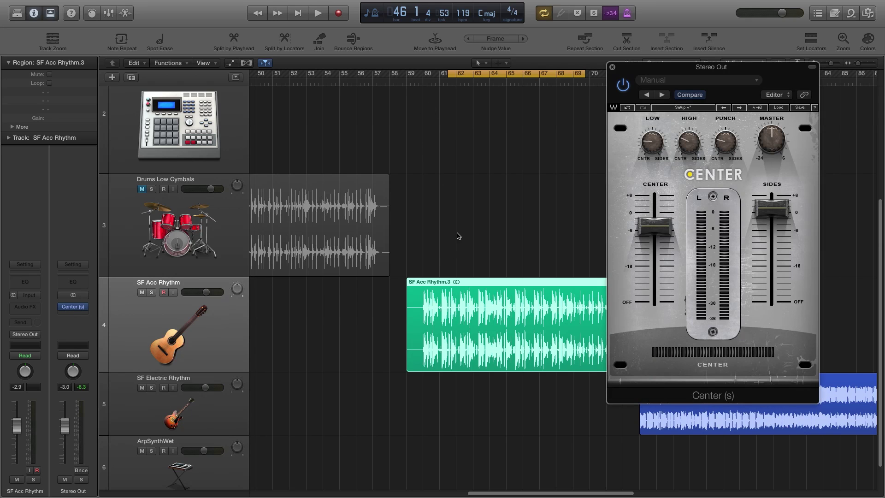
{"action": "key", "text": "space"}
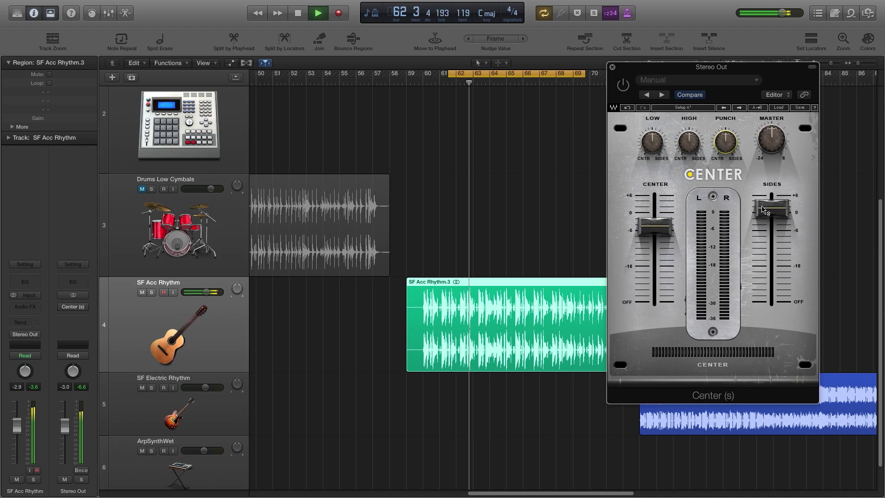
{"action": "left_click", "coordinate": [656, 246], "text": "alt"}
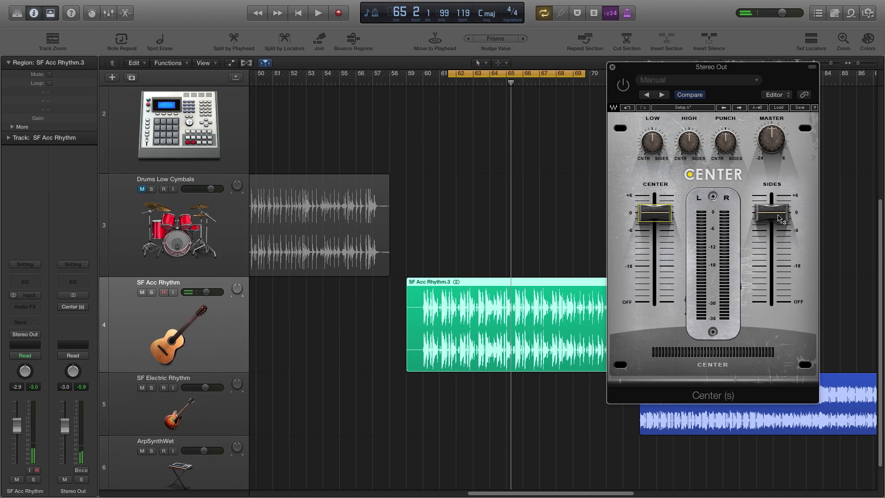
{"action": "left_click_drag", "start_coordinate": [778, 218], "coordinate": [778, 307]}
{"action": "key", "text": "space"}
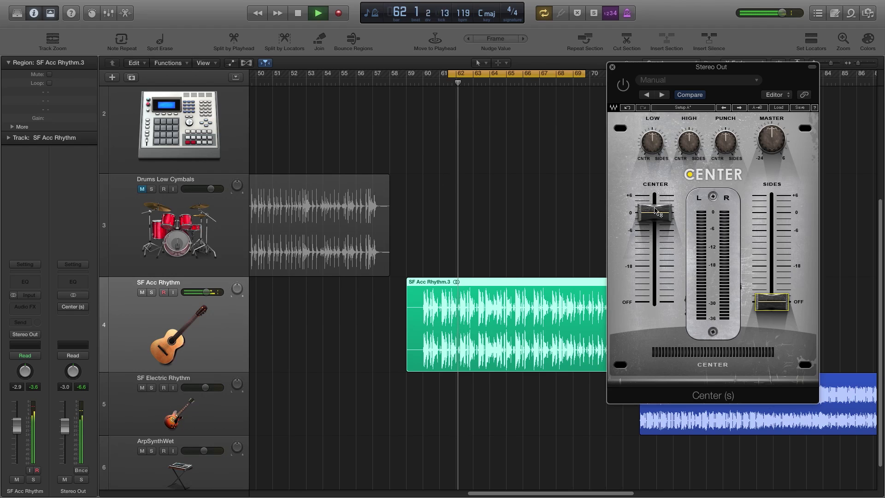
{"action": "left_click", "coordinate": [622, 85]}
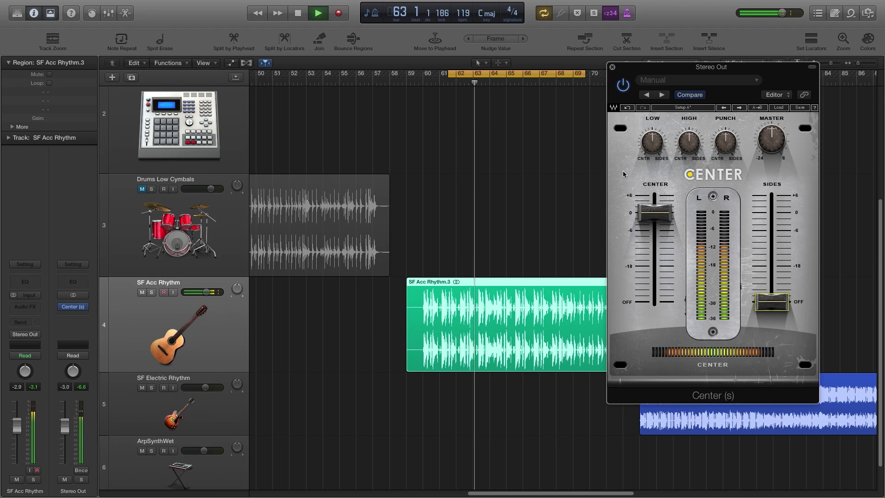
Hear the sides alone with center off and sides at 0 dB, then raise center to about -7.8 dB.
{"action": "left_click", "coordinate": [654, 217]}
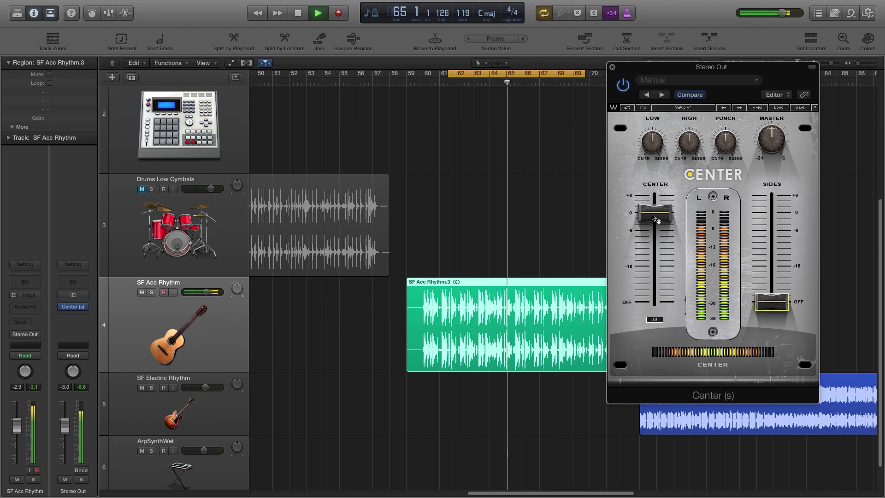
{"action": "key", "text": "space"}
{"action": "left_click_drag", "start_coordinate": [653, 218], "coordinate": [653, 305]}
{"action": "left_click_drag", "start_coordinate": [774, 308], "coordinate": [772, 212]}
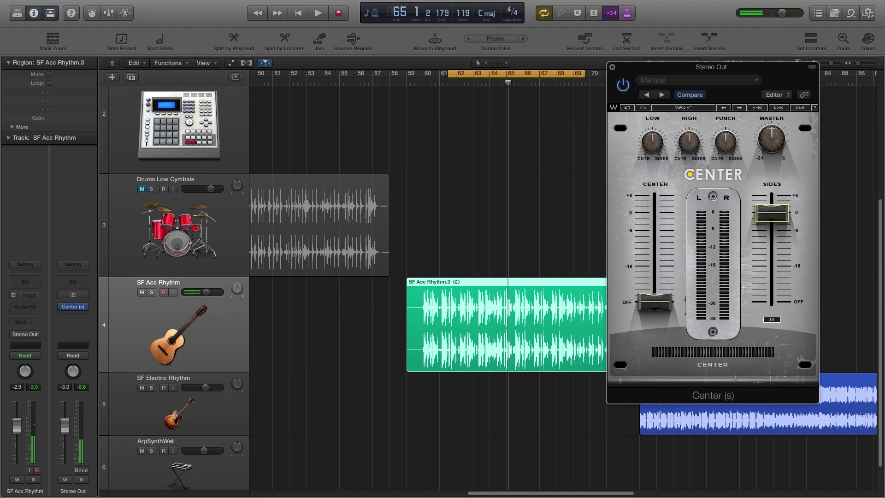
{"action": "key", "text": "space"}
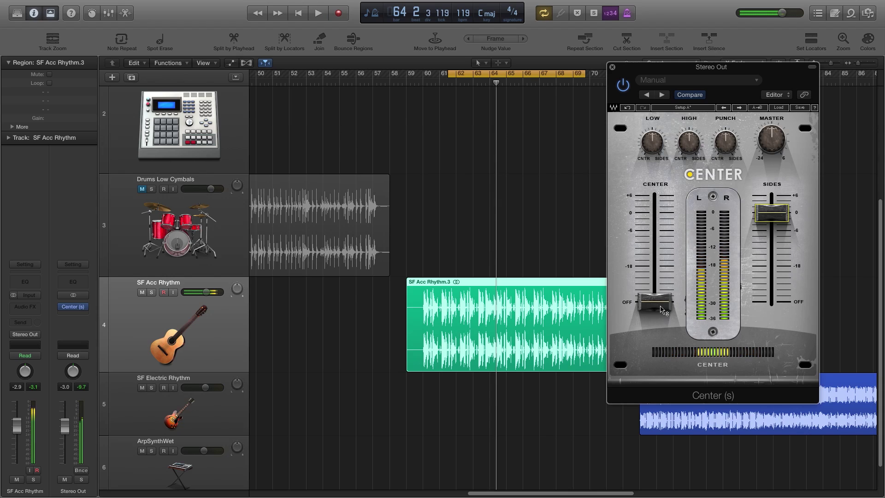
{"action": "left_click_drag", "start_coordinate": [662, 309], "coordinate": [736, 212]}
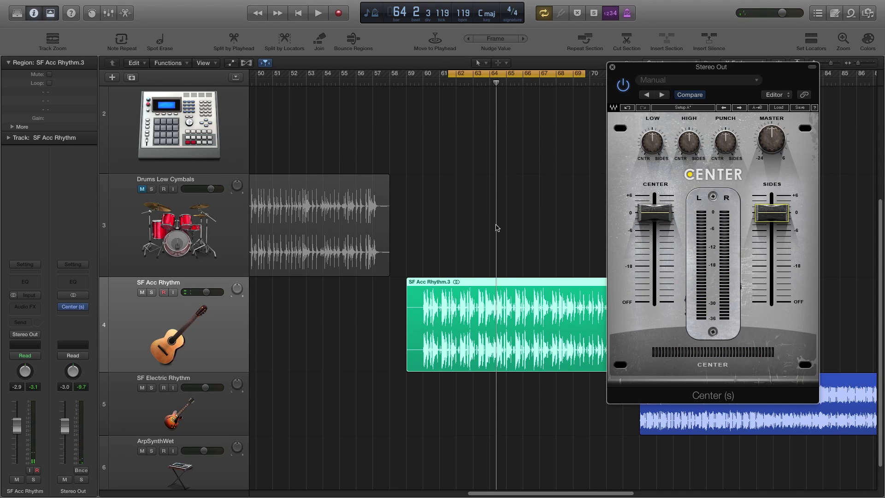
Audition the guitar loop and lower the center level to about -6 dB.
{"action": "key", "text": "space"}
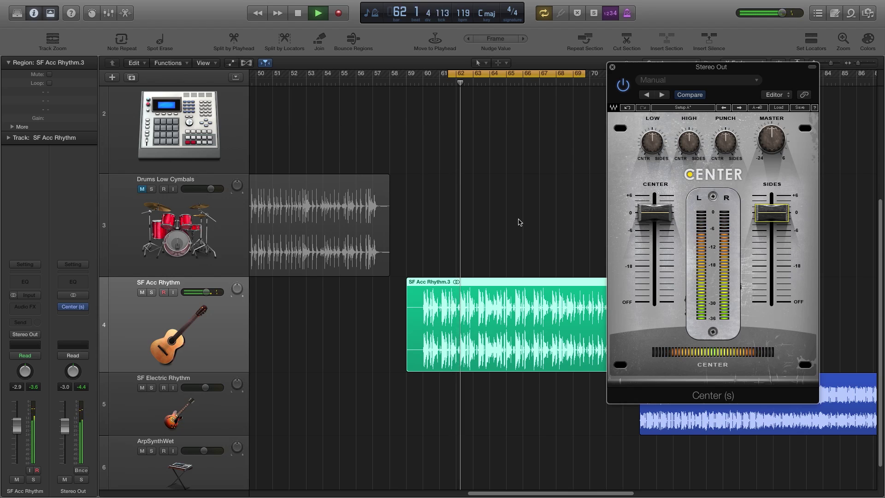
{"action": "mouse_move", "coordinate": [665, 232]}
{"action": "key", "text": "space"}
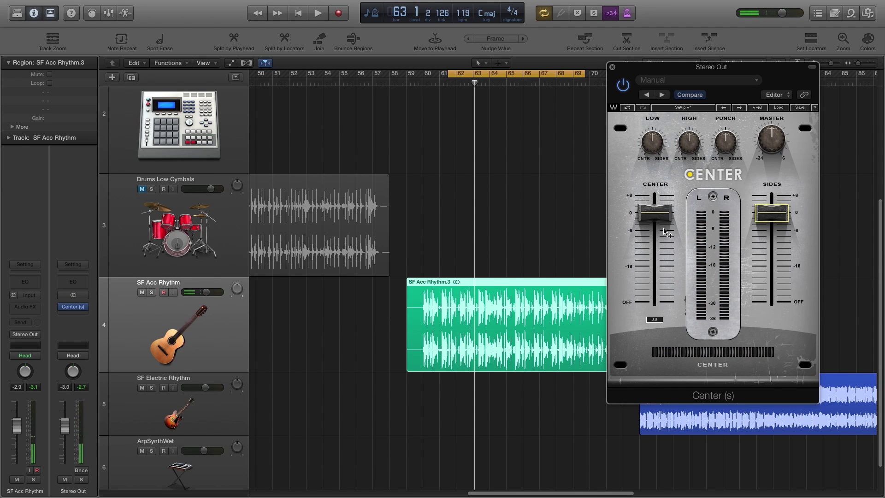
{"action": "left_click_drag", "start_coordinate": [665, 219], "coordinate": [666, 236]}
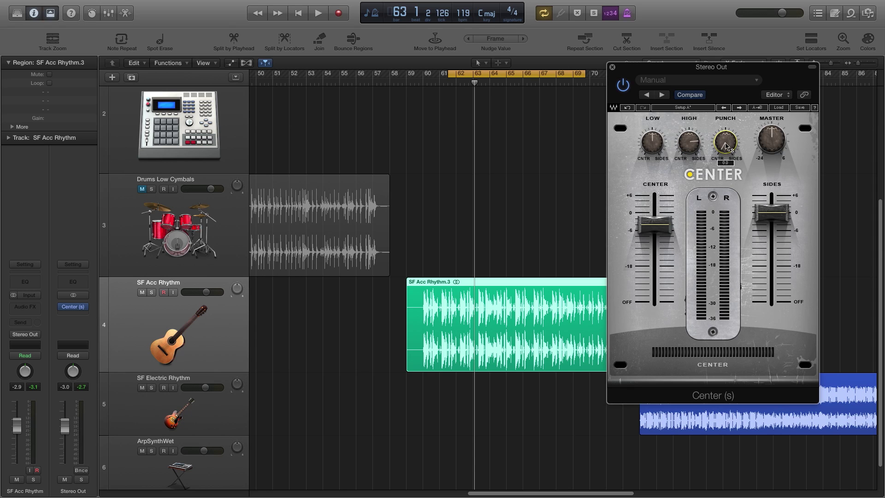
{"action": "key", "text": "space"}
Turn Punch up to 44.5 and fine-tune the center level to about -5.8 dB.
{"action": "mouse_move", "coordinate": [726, 146]}
{"action": "left_mouse_down"}
{"action": "mouse_move", "coordinate": [726, 131]}
{"action": "mouse_move", "coordinate": [732, 155]}
{"action": "left_mouse_up"}
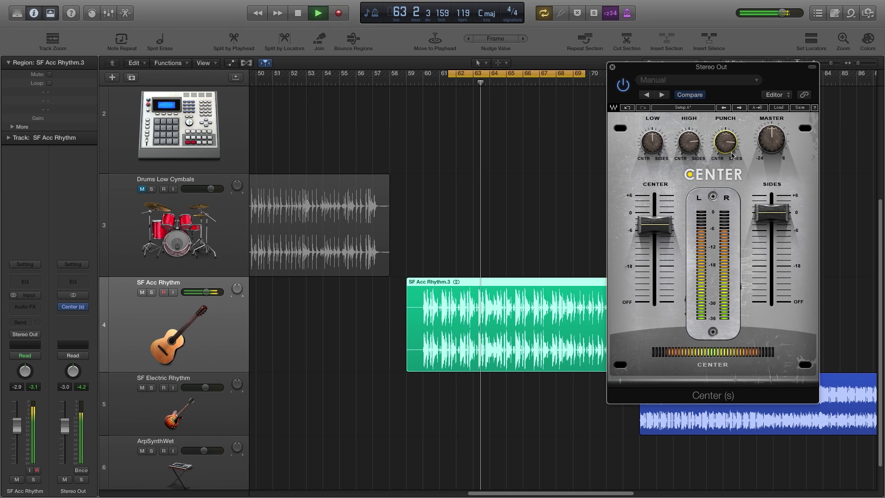
{"action": "left_click_drag", "start_coordinate": [654, 225], "coordinate": [654, 231]}
{"action": "key", "text": "space"}
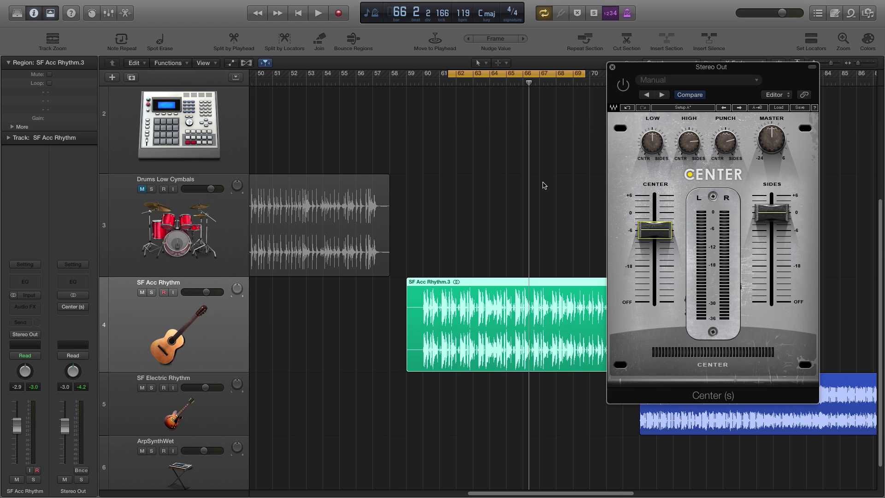
Play the guitar loop, A/B the Center plugin bypassed and active, leave it on, and close its window.
{"action": "key", "text": "space"}
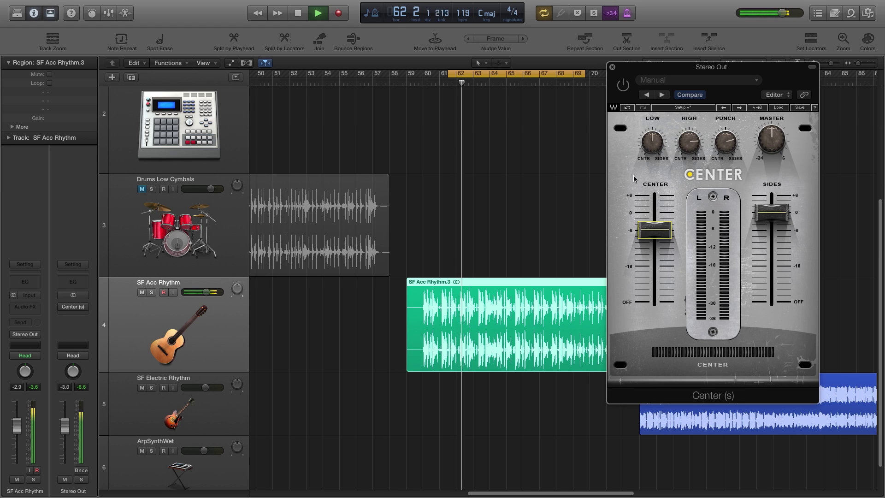
{"action": "left_click", "coordinate": [625, 88]}
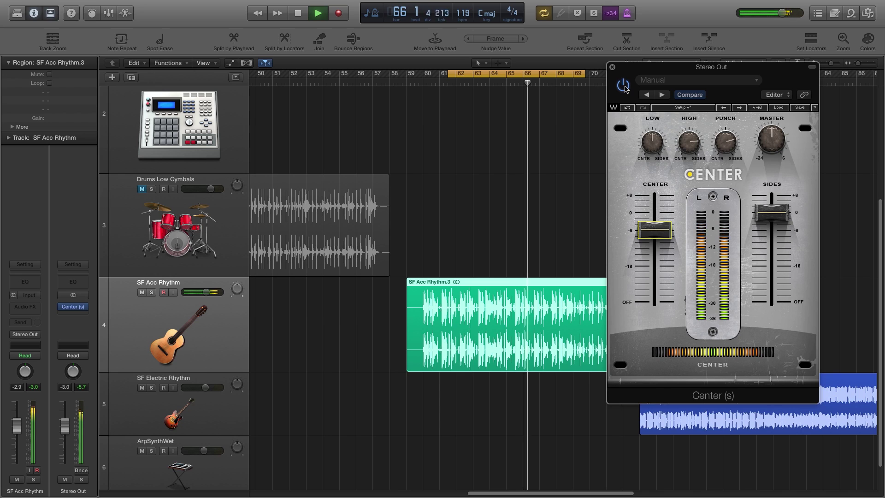
{"action": "left_click", "coordinate": [625, 88]}
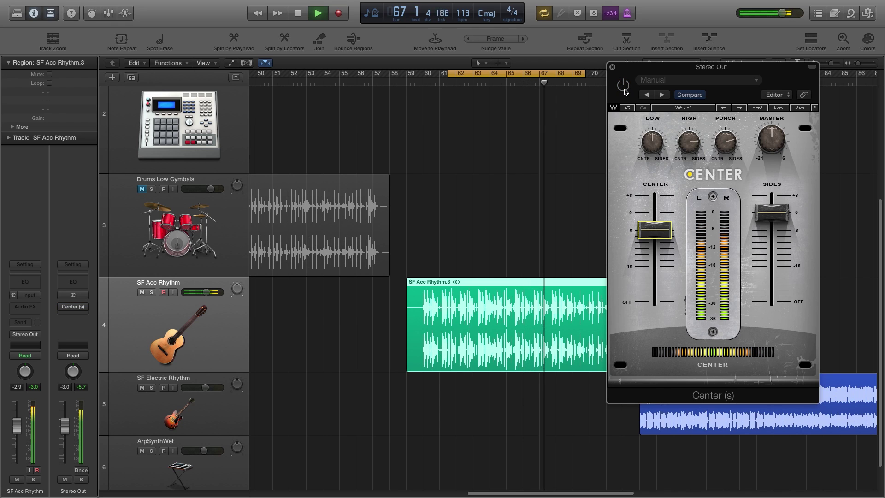
{"action": "left_click", "coordinate": [623, 87]}
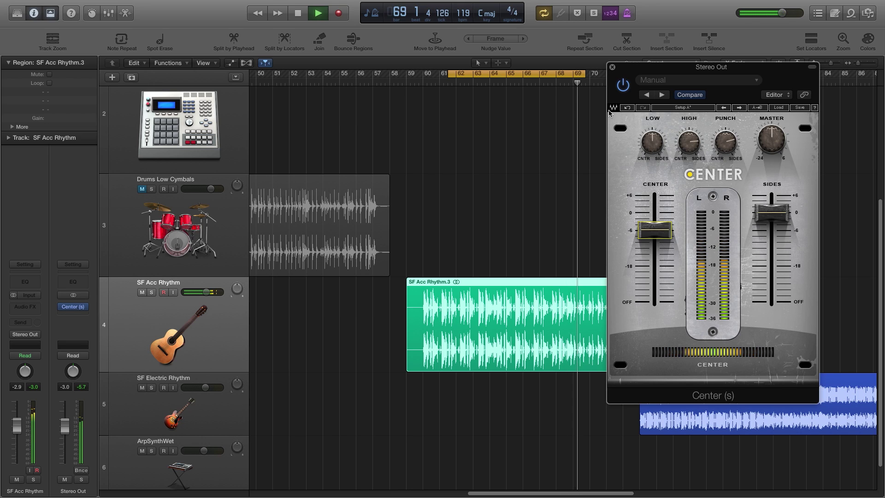
{"action": "key", "text": "space"}
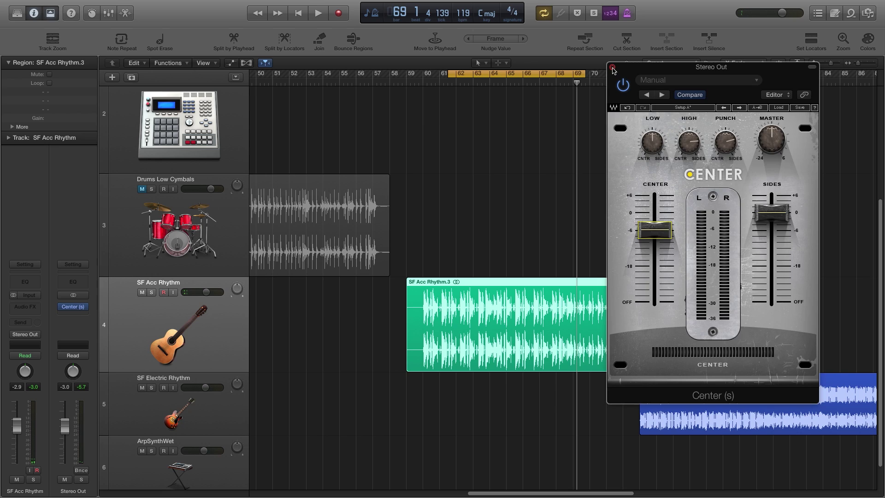
{"action": "left_click", "coordinate": [613, 69]}
Turn off cycle, mute SF Acc Rhythm, and make the SF Electric Rhythm track taller.
{"action": "left_click", "coordinate": [520, 72]}
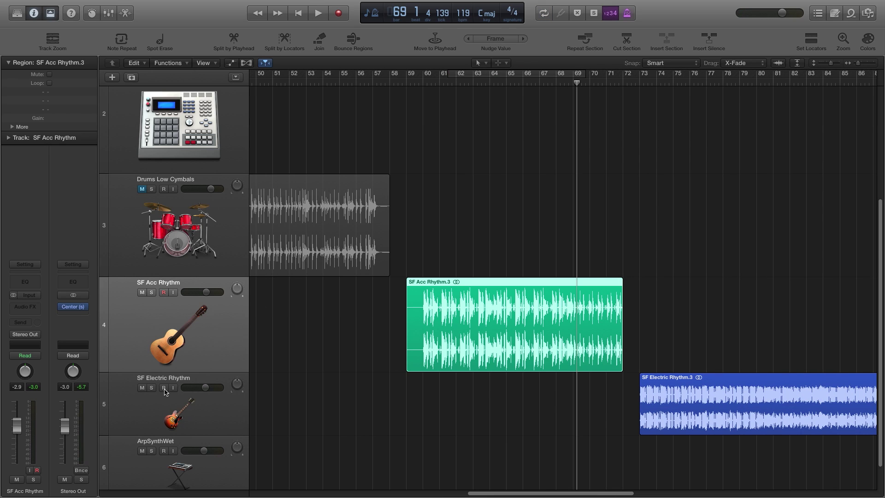
{"action": "left_click", "coordinate": [142, 293]}
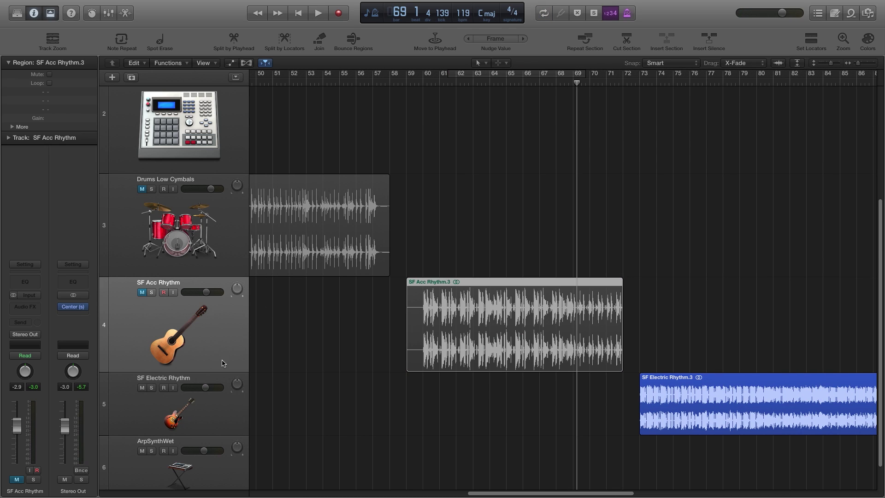
{"action": "left_click_drag", "start_coordinate": [109, 434], "coordinate": [108, 467]}
Set the cycle range to bars 77–88 and reopen the Center plugin on Stereo Out.
{"action": "scroll", "coordinate": [615, 454], "scroll_direction": "down", "scroll_amount": 2}
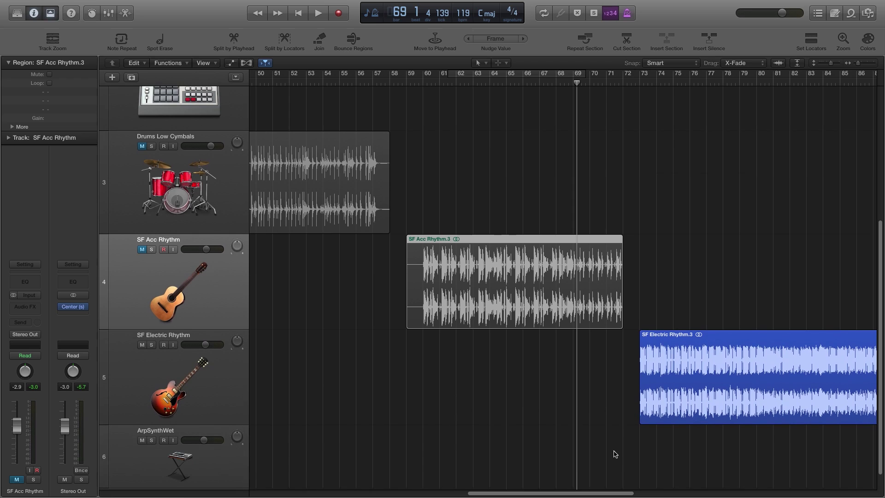
{"action": "scroll", "coordinate": [585, 229], "scroll_direction": "right", "scroll_amount": 10}
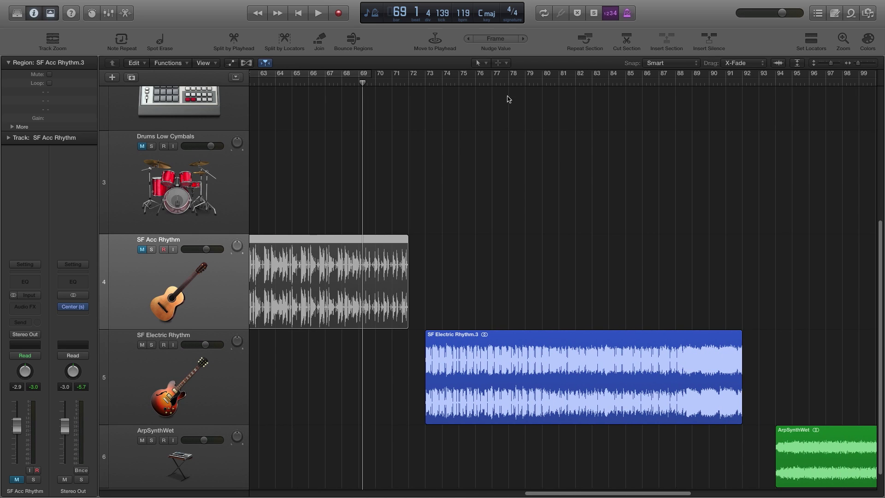
{"action": "left_click_drag", "start_coordinate": [494, 77], "coordinate": [675, 77]}
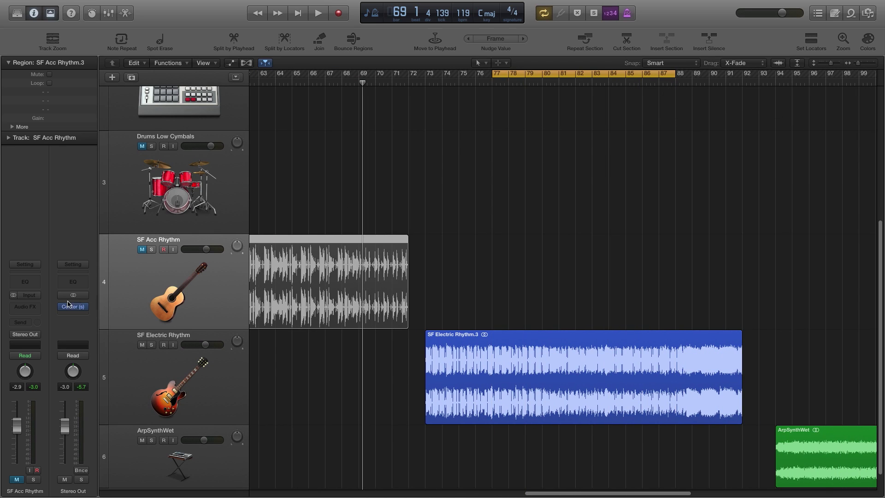
{"action": "left_click", "coordinate": [133, 328]}
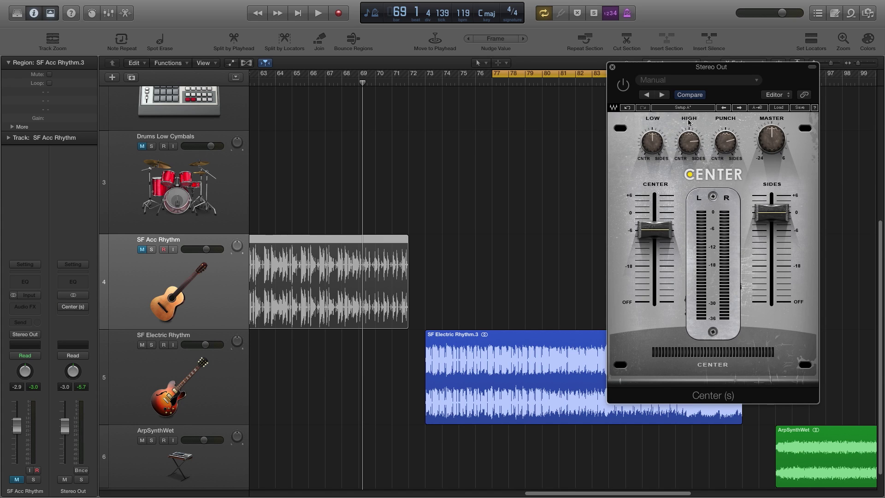
Play SF Electric Rhythm from bar 77, raise Center's center level from -6 to 0 dB, and move the window.
{"action": "left_click", "coordinate": [124, 390]}
{"action": "key", "text": "space"}
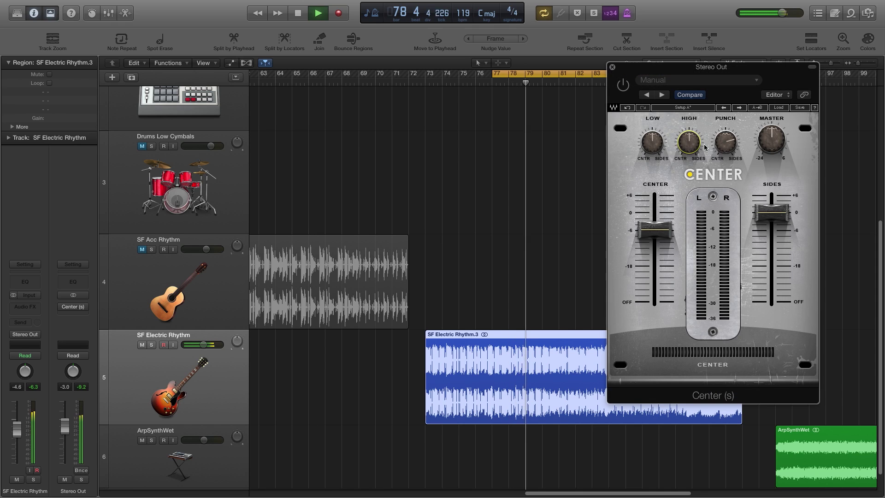
{"action": "left_click_drag", "start_coordinate": [661, 226], "coordinate": [662, 211]}
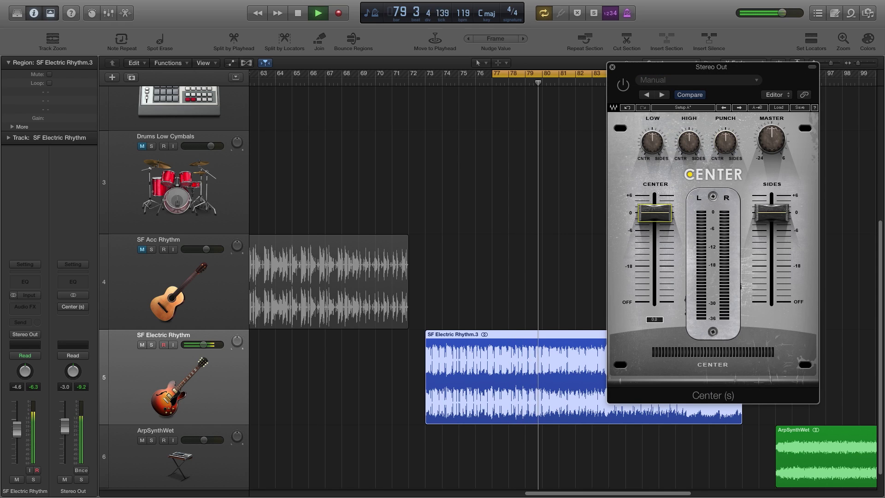
{"action": "left_click", "coordinate": [766, 219]}
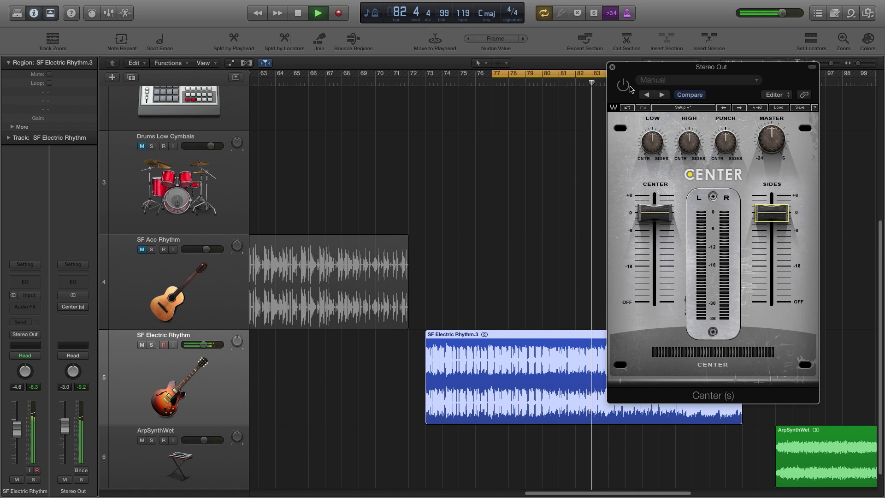
{"action": "left_click_drag", "start_coordinate": [640, 71], "coordinate": [212, 66]}
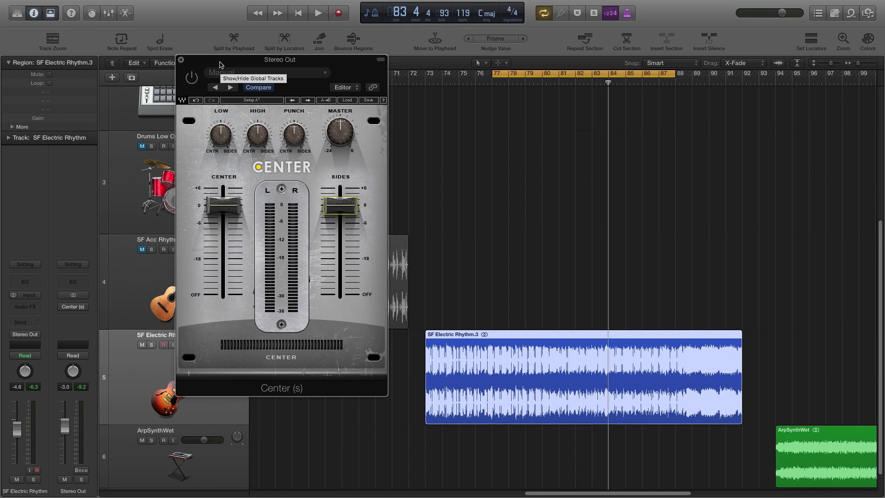
Park the Center window over the track headers and cut the sides level to about -8.4 dB.
{"action": "left_click_drag", "start_coordinate": [220, 65], "coordinate": [204, 59]}
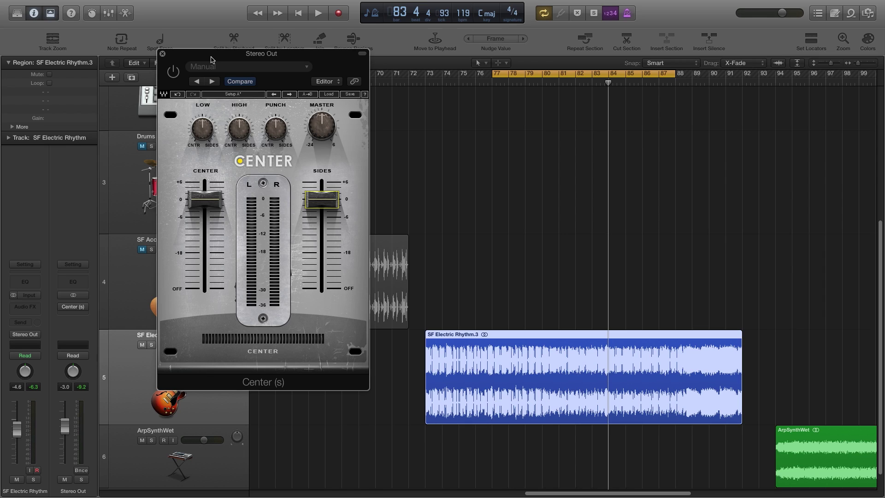
{"action": "left_click_drag", "start_coordinate": [222, 59], "coordinate": [224, 70]}
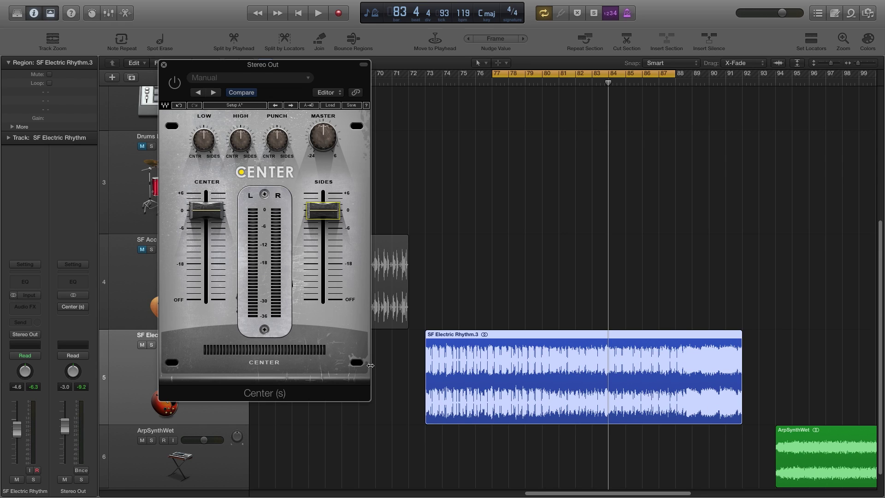
{"action": "left_click_drag", "start_coordinate": [199, 71], "coordinate": [223, 73]}
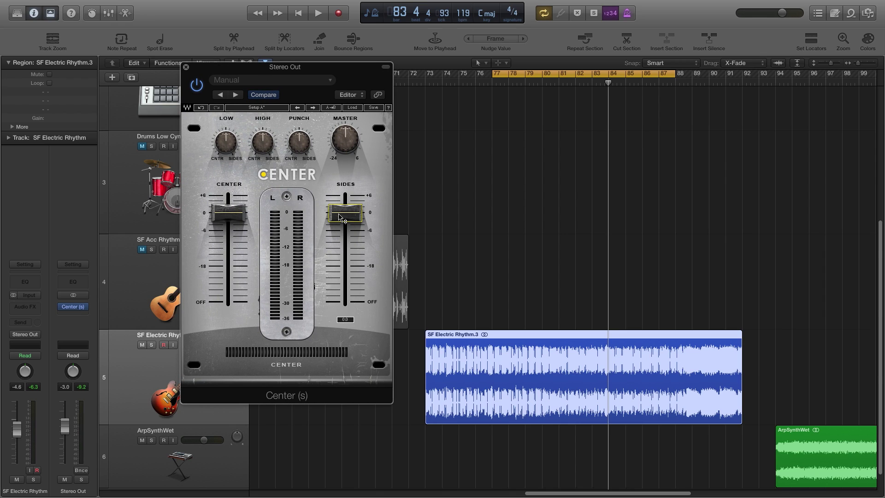
{"action": "left_click_drag", "start_coordinate": [339, 216], "coordinate": [340, 304]}
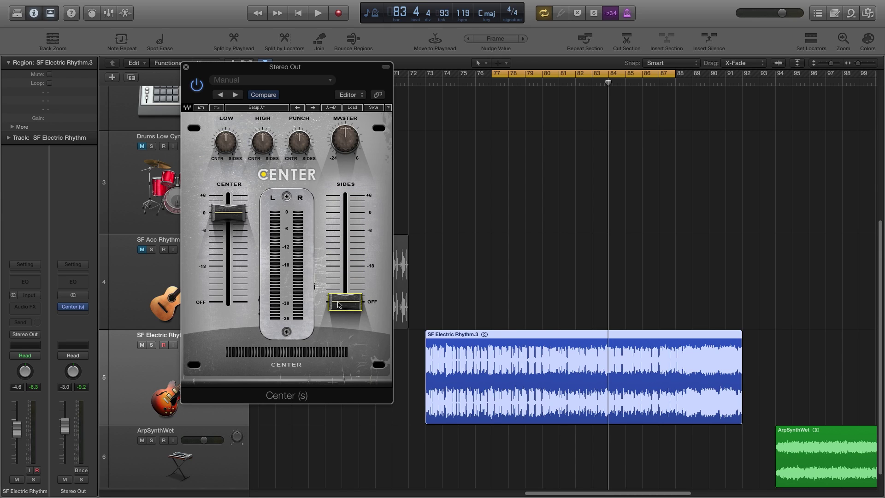
Audition the guitar while trying center and sides levels, ending with center 0 dB and sides about -2.5 dB.
{"action": "key", "text": "space"}
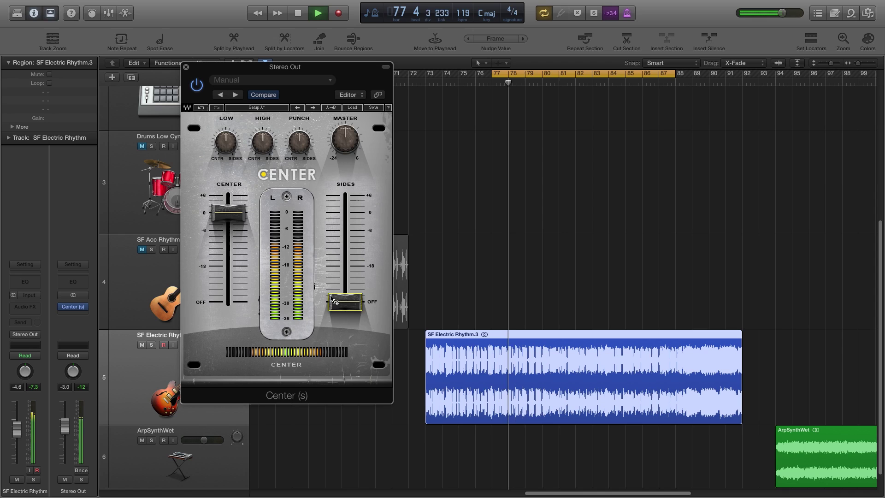
{"action": "left_click_drag", "start_coordinate": [333, 299], "coordinate": [345, 214]}
{"action": "left_click_drag", "start_coordinate": [228, 213], "coordinate": [228, 302]}
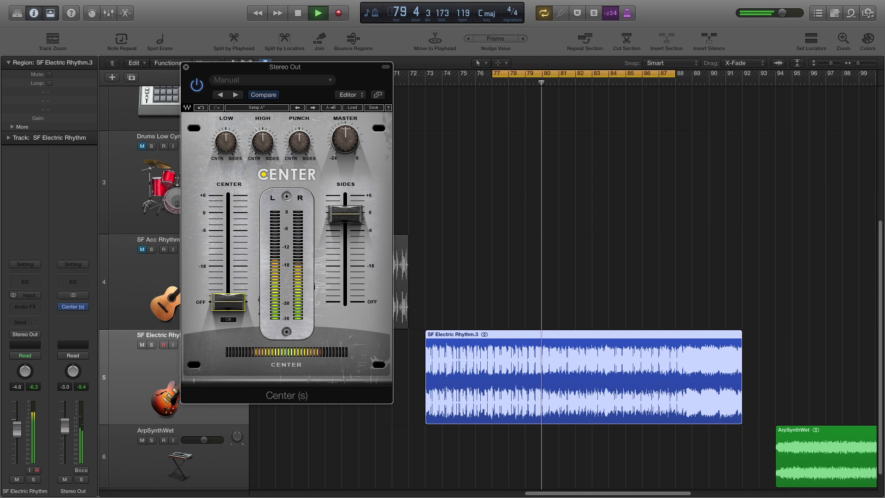
{"action": "left_click_drag", "start_coordinate": [228, 302], "coordinate": [229, 215]}
{"action": "left_click_drag", "start_coordinate": [345, 214], "coordinate": [345, 255]}
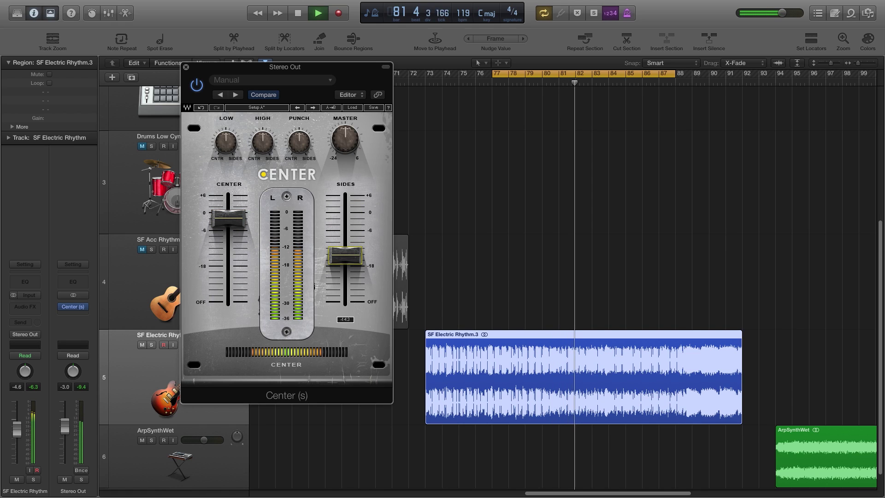
{"action": "key", "text": "space"}
{"action": "left_click_drag", "start_coordinate": [227, 225], "coordinate": [256, 250]}
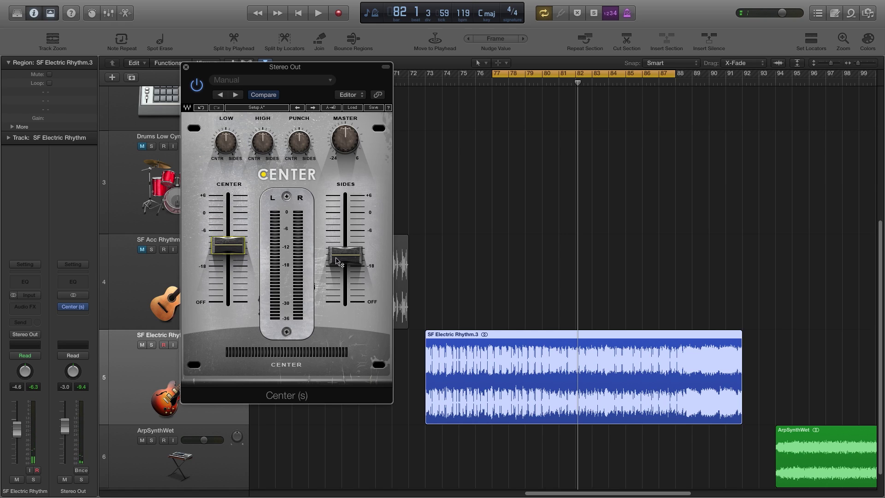
{"action": "left_click_drag", "start_coordinate": [337, 261], "coordinate": [342, 226]}
Replay from bar 77 and settle center at 0 dB, sides near -6 dB, with small low, high and punch tweaks.
{"action": "key", "text": "space"}
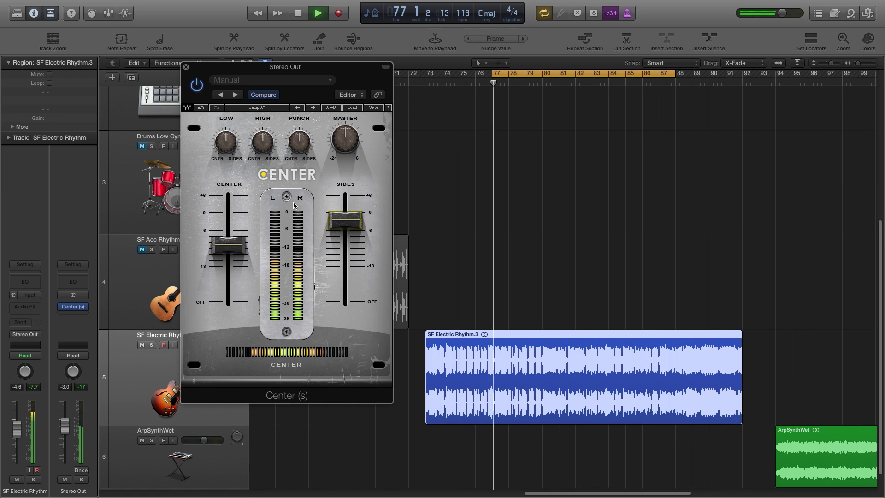
{"action": "left_click_drag", "start_coordinate": [245, 245], "coordinate": [244, 226]}
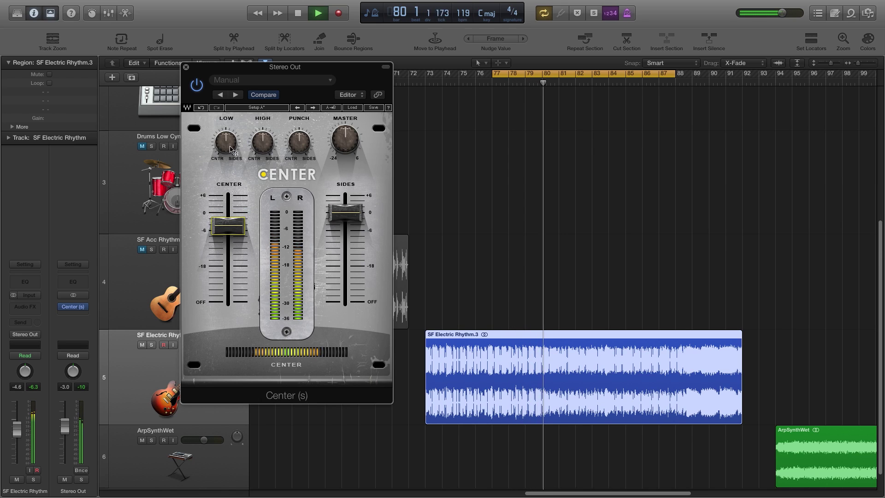
{"action": "left_click_drag", "start_coordinate": [233, 139], "coordinate": [301, 149]}
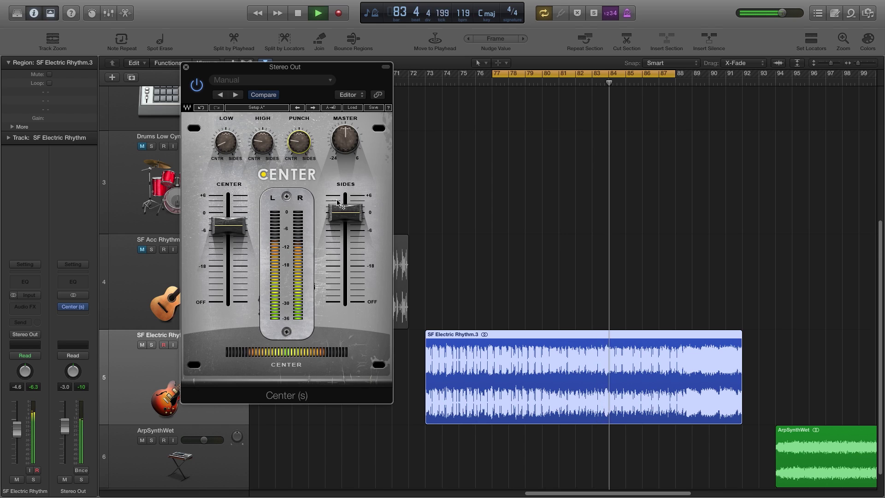
{"action": "left_click_drag", "start_coordinate": [329, 212], "coordinate": [328, 228]}
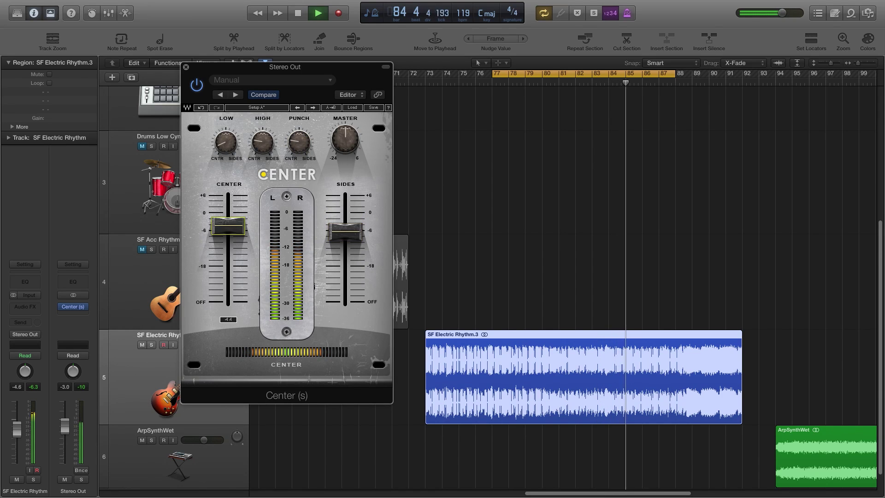
{"action": "left_click_drag", "start_coordinate": [228, 226], "coordinate": [228, 213]}
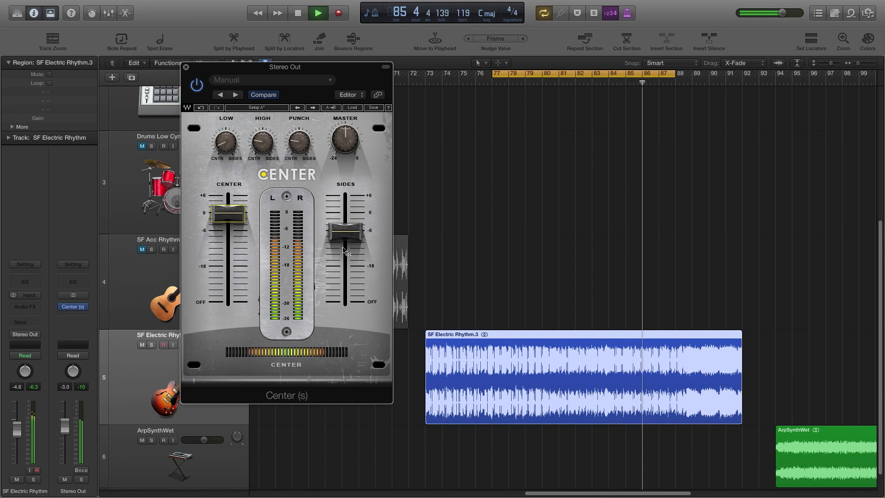
{"action": "left_click_drag", "start_coordinate": [345, 232], "coordinate": [344, 228]}
{"action": "left_click_drag", "start_coordinate": [263, 143], "coordinate": [298, 157]}
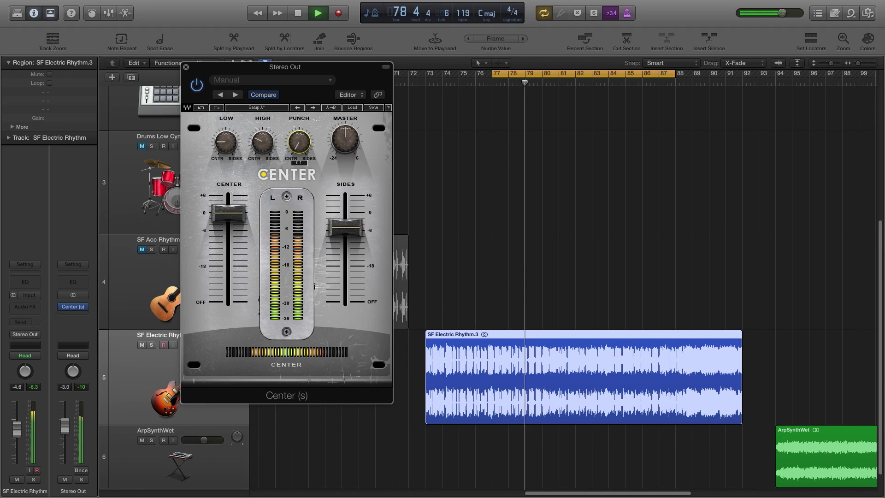
{"action": "left_click_drag", "start_coordinate": [299, 157], "coordinate": [299, 150]}
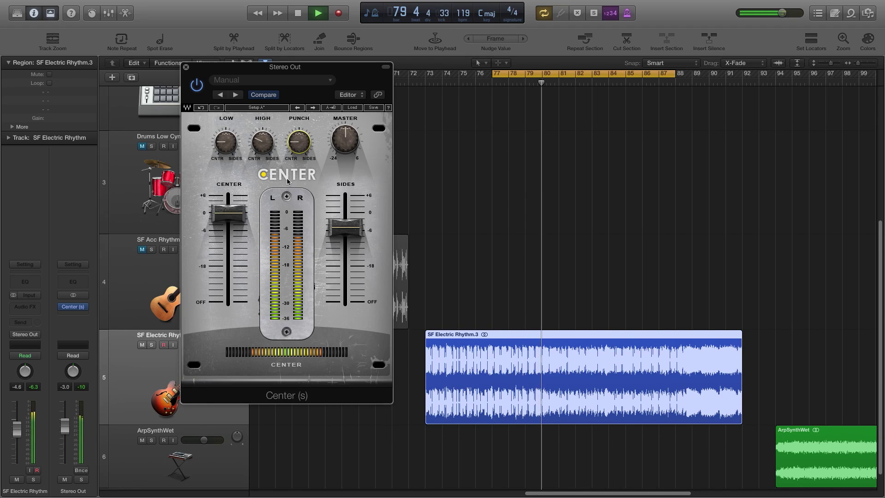
{"action": "key", "text": "space"}
{"action": "mouse_move", "coordinate": [346, 227]}
{"action": "left_mouse_down"}
{"action": "mouse_move", "coordinate": [345, 262]}
{"action": "mouse_move", "coordinate": [345, 227]}
{"action": "left_mouse_up"}
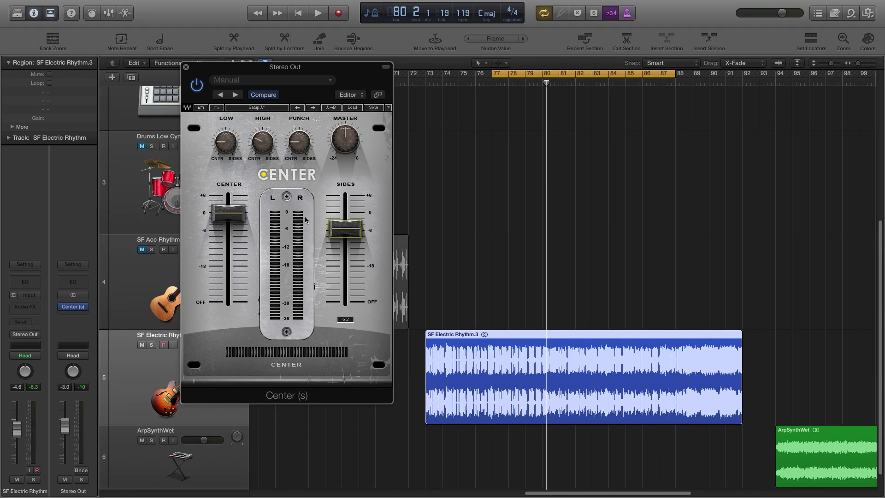
Play from bar 77, compare the guitar with Center bypassed and enabled, leave it enabled, and close the window.
{"action": "key", "text": "space"}
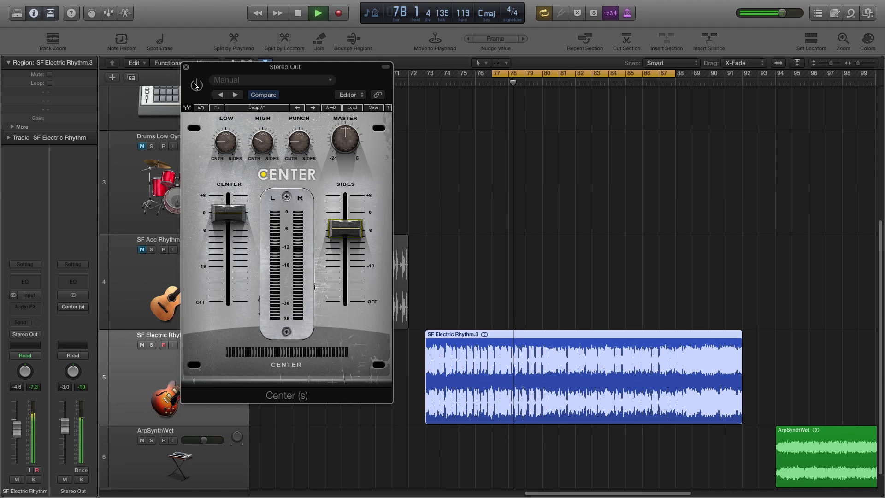
{"action": "left_click", "coordinate": [196, 85]}
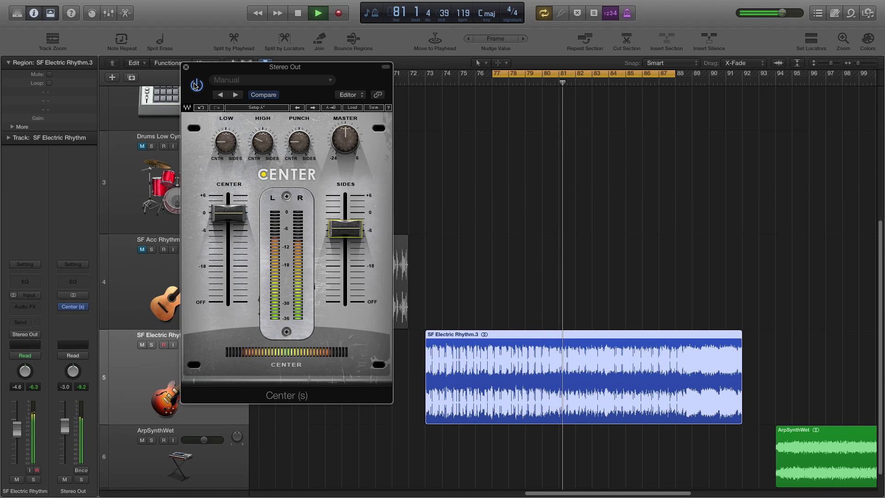
{"action": "left_click", "coordinate": [196, 86]}
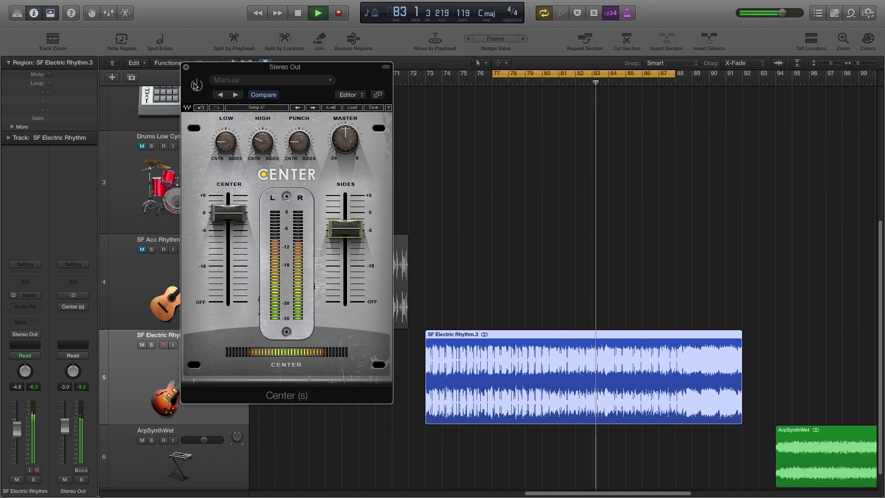
{"action": "left_click", "coordinate": [196, 85]}
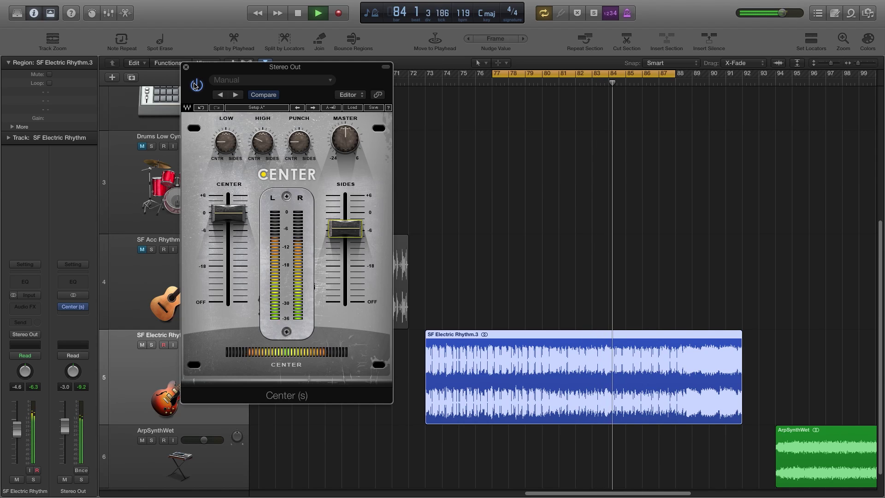
{"action": "key", "text": "space"}
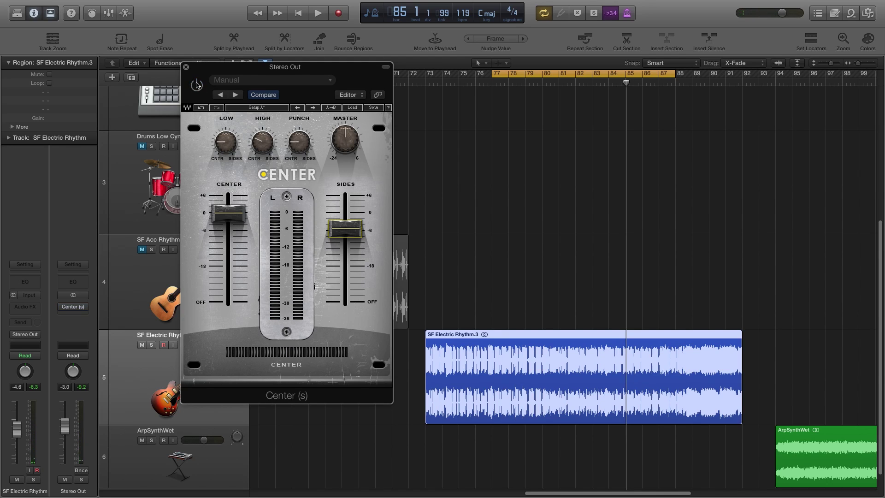
{"action": "left_click", "coordinate": [186, 68]}
Mute SF Electric Rhythm and set the cycle range to bars 94–110 over the ArpSynthWet region.
{"action": "left_click", "coordinate": [143, 346]}
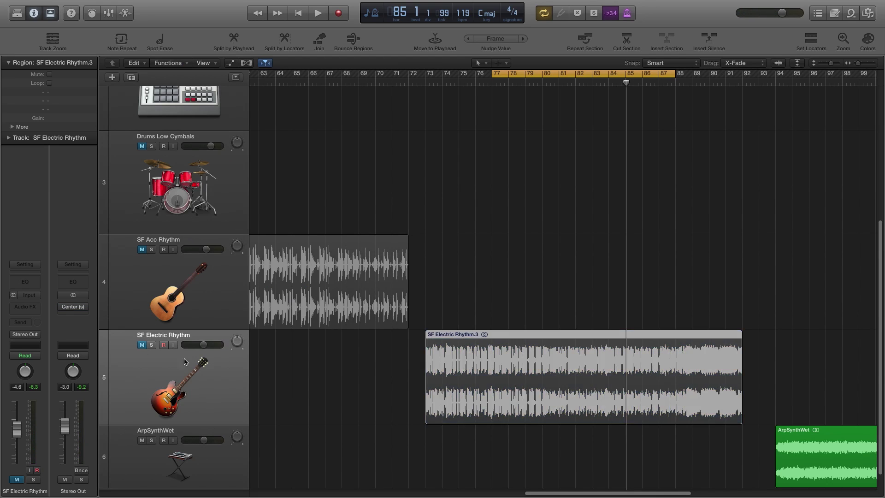
{"action": "scroll", "coordinate": [490, 277], "scroll_direction": "down", "scroll_amount": 1}
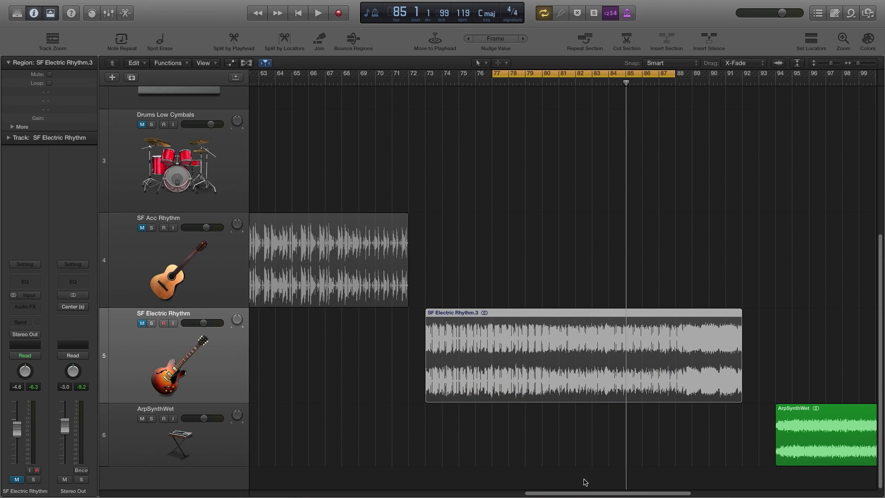
{"action": "scroll", "coordinate": [454, 279], "scroll_direction": "right", "scroll_amount": 10}
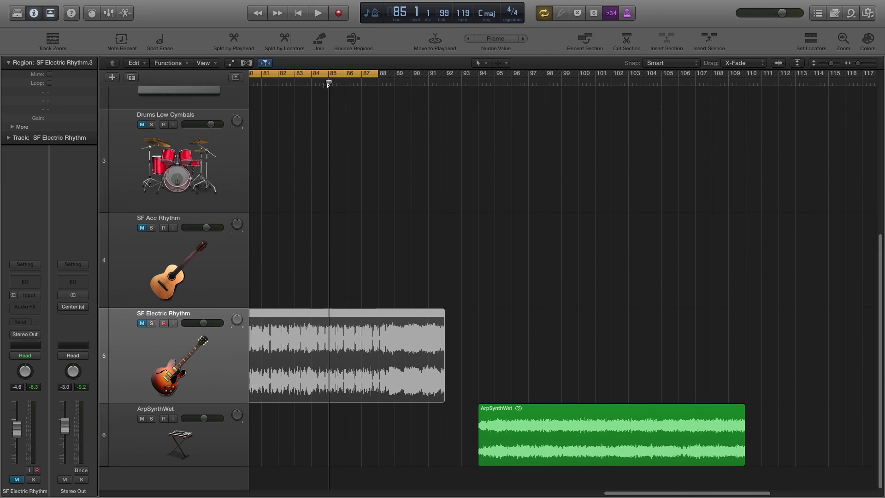
{"action": "left_click_drag", "start_coordinate": [326, 84], "coordinate": [620, 109]}
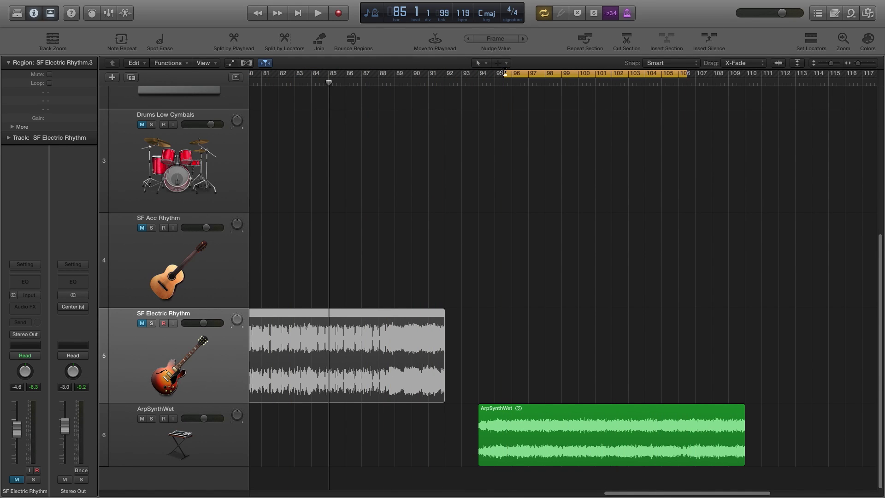
{"action": "left_click_drag", "start_coordinate": [505, 72], "coordinate": [479, 72]}
{"action": "left_click_drag", "start_coordinate": [685, 75], "coordinate": [745, 75]}
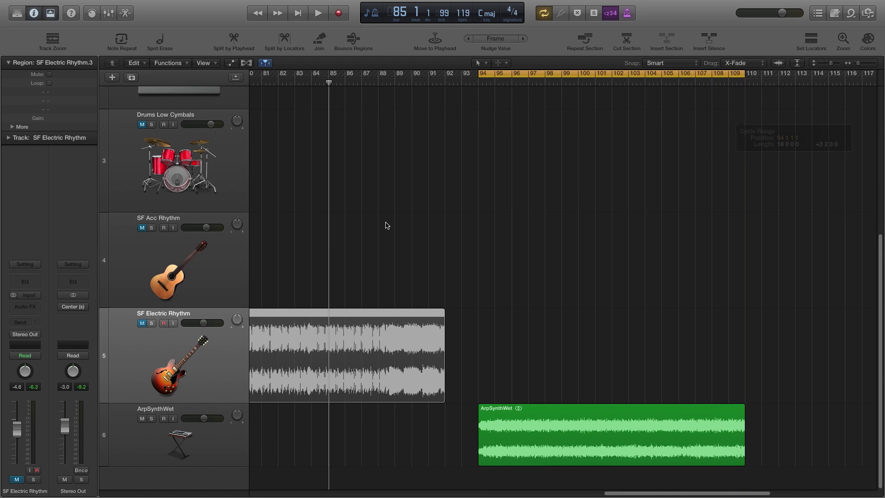
Play from bar 94, reset the sides to 0 dB, keep centre at 0 dB, then turn the sides fully off.
{"action": "left_click", "coordinate": [72, 306]}
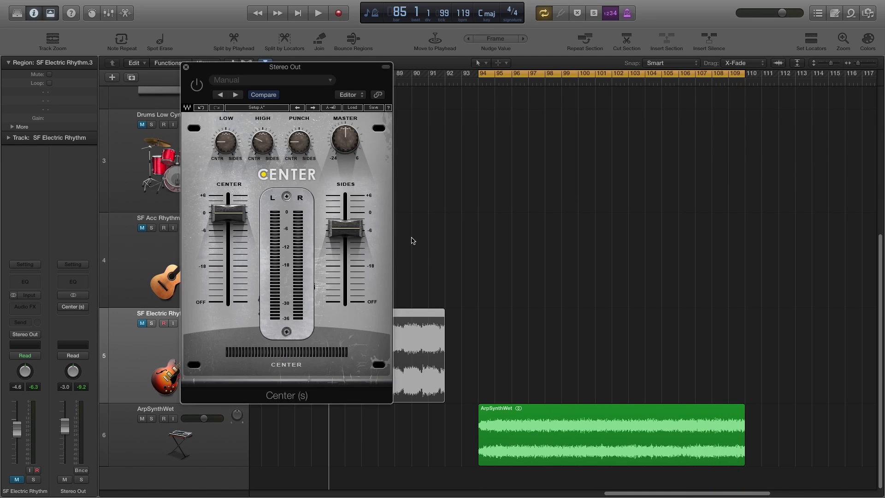
{"action": "key", "text": "space"}
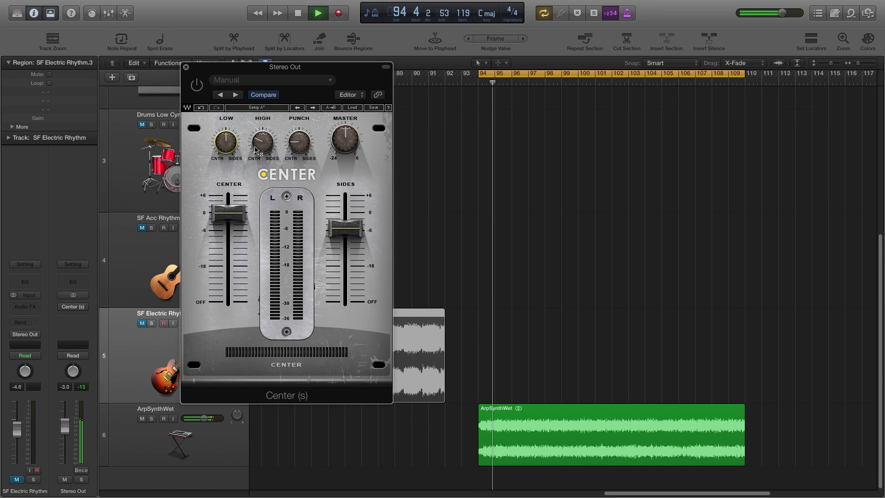
{"action": "left_click", "coordinate": [353, 226], "text": "alt"}
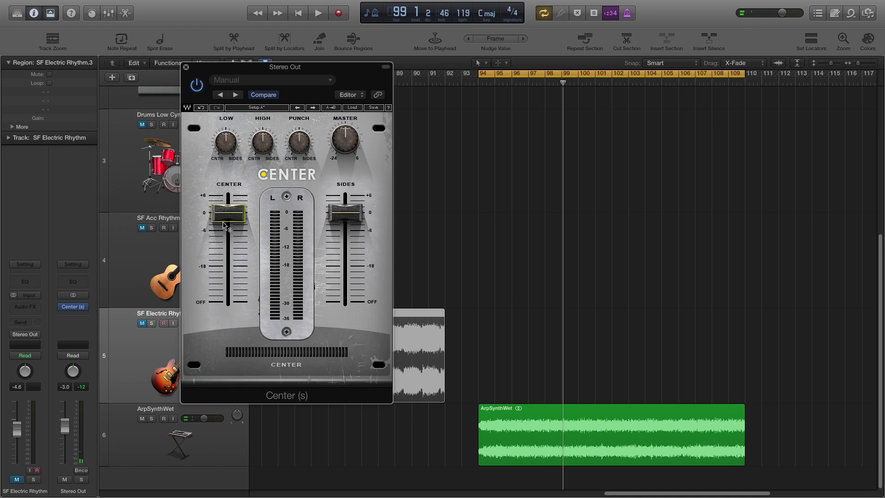
{"action": "mouse_move", "coordinate": [233, 217]}
{"action": "left_mouse_down"}
{"action": "mouse_move", "coordinate": [233, 259]}
{"action": "mouse_move", "coordinate": [233, 217]}
{"action": "left_mouse_up"}
{"action": "left_click_drag", "start_coordinate": [345, 213], "coordinate": [345, 302]}
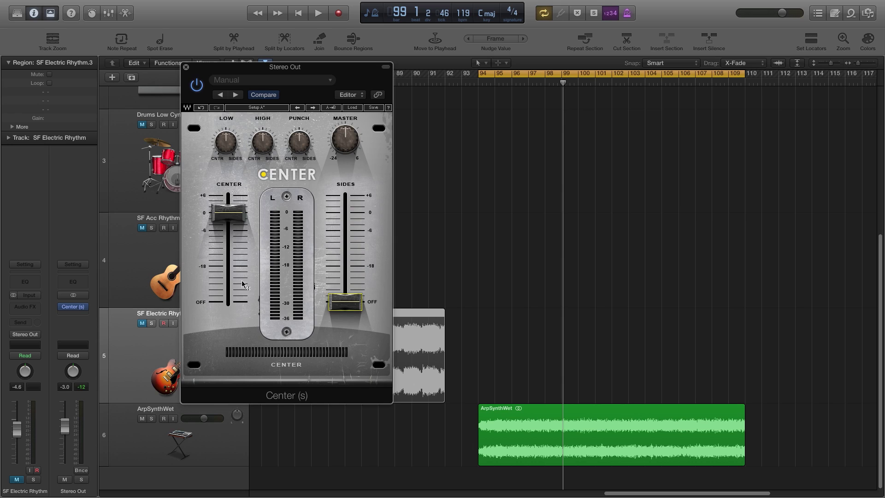
Listen to the centre-only signal, then switch the centre off and raise the sides to 0 dB.
{"action": "key", "text": "space"}
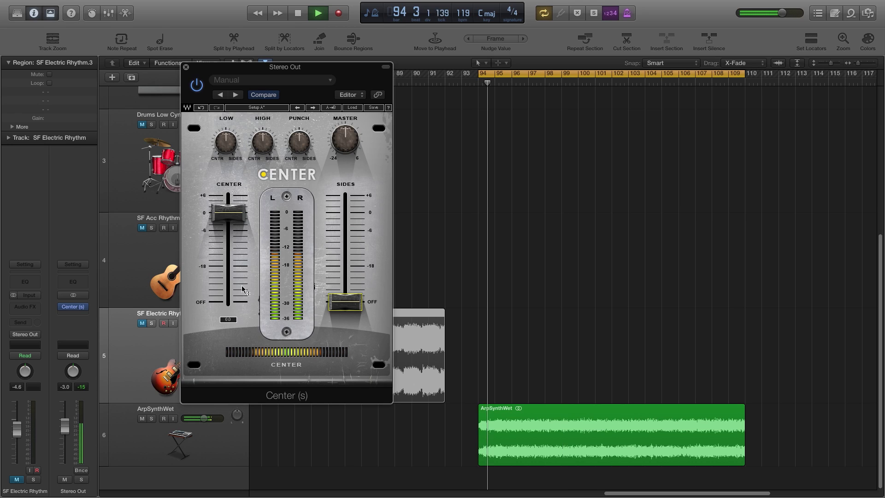
{"action": "key", "text": "space"}
{"action": "left_click_drag", "start_coordinate": [228, 213], "coordinate": [228, 301]}
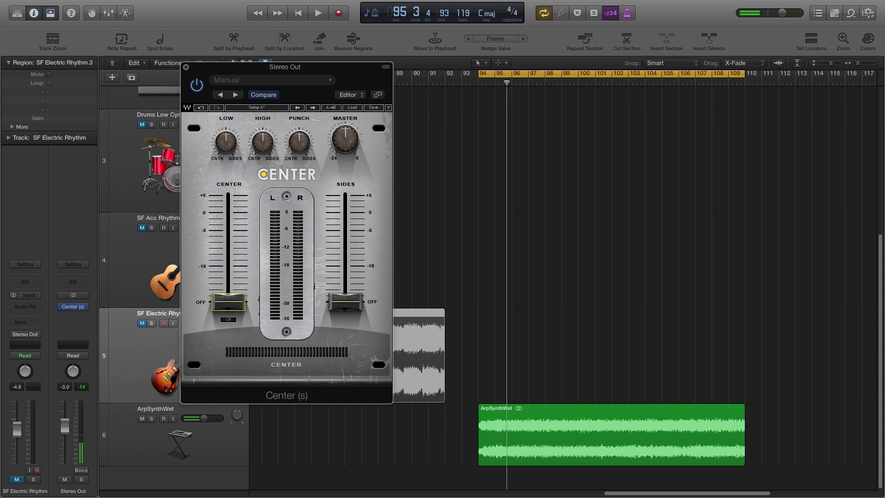
{"action": "left_click_drag", "start_coordinate": [356, 311], "coordinate": [330, 295]}
{"action": "left_click_drag", "start_coordinate": [349, 261], "coordinate": [342, 212]}
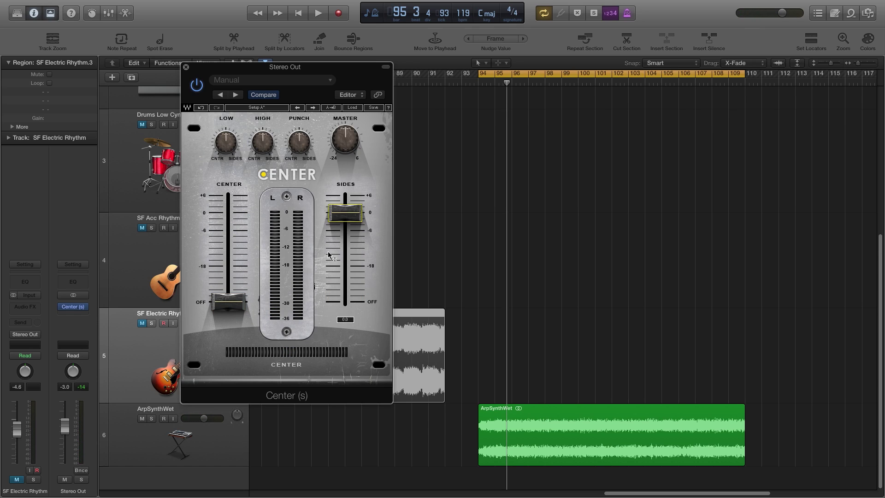
Audition the sides-only signal from bar 94, lowering the sides slightly to -1.2 dB.
{"action": "key", "text": "space"}
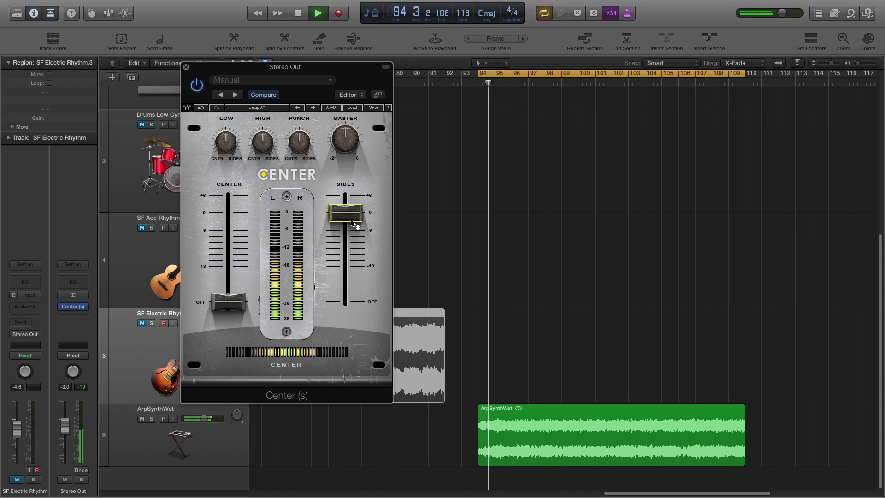
{"action": "key", "text": "space"}
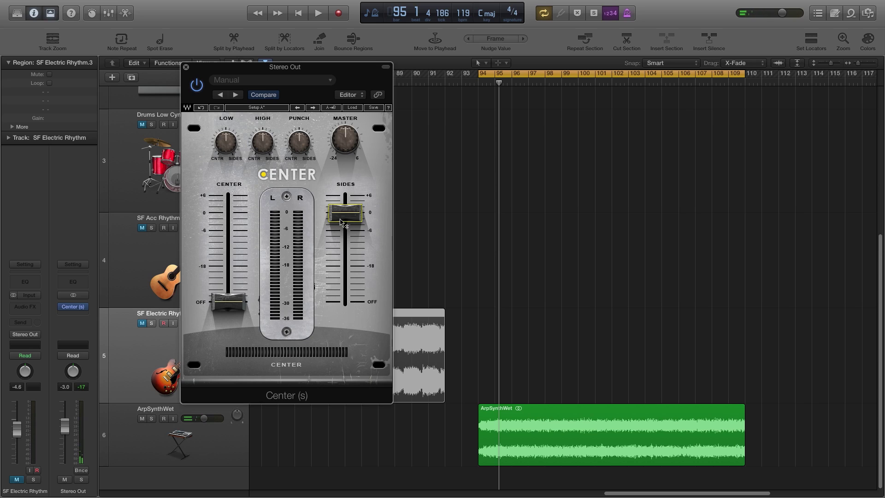
{"action": "key", "text": "space"}
{"action": "left_click_drag", "start_coordinate": [354, 222], "coordinate": [354, 228]}
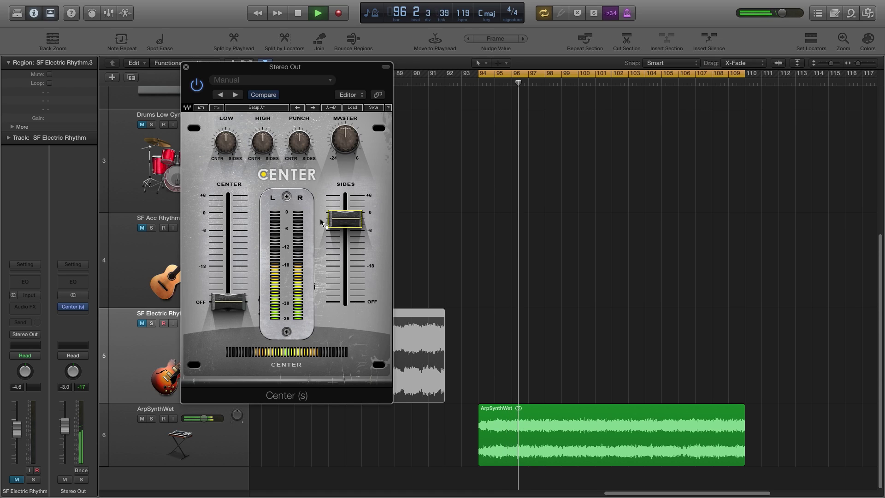
{"action": "key", "text": "space"}
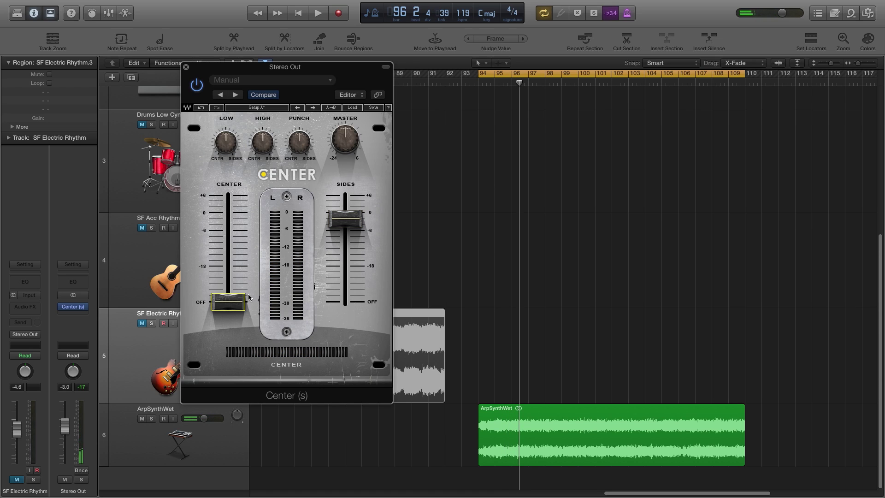
Reset centre and sides to 0 dB, briefly trying centre at -5.6 dB and sides at -8.8 dB.
{"action": "left_click", "coordinate": [237, 301], "text": "alt"}
{"action": "left_click", "coordinate": [346, 233], "text": "alt"}
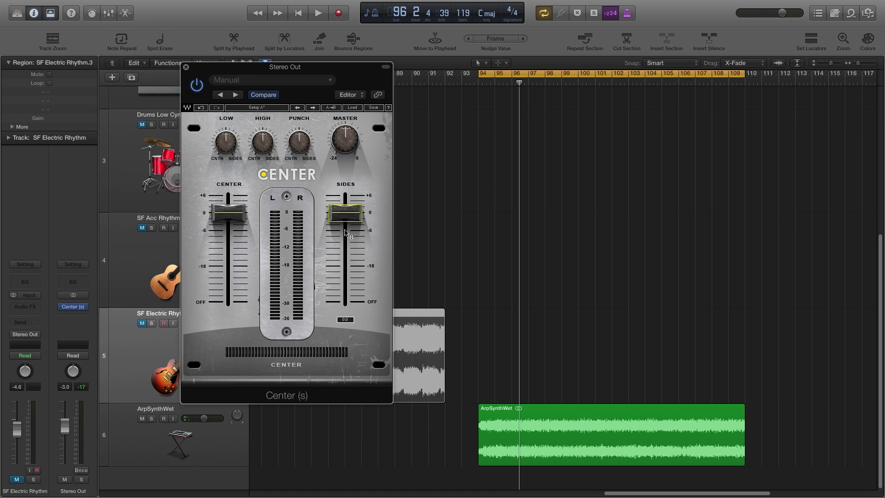
{"action": "left_click_drag", "start_coordinate": [243, 215], "coordinate": [247, 235]}
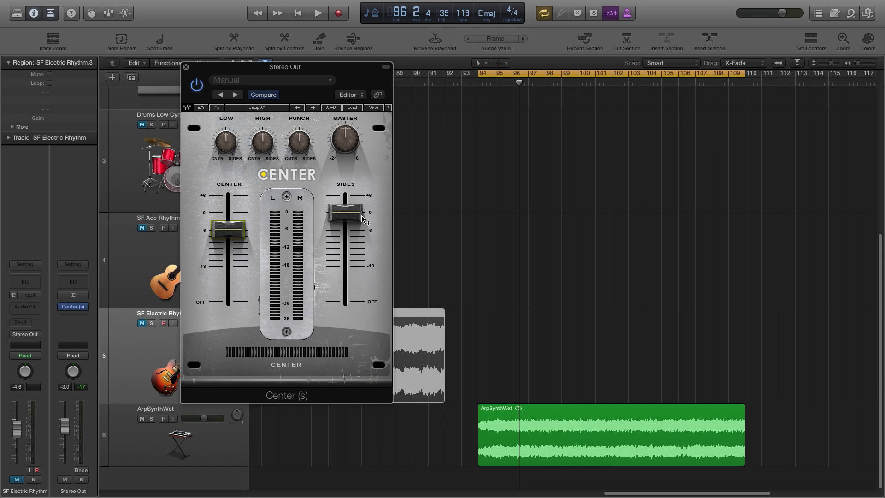
{"action": "left_click", "coordinate": [245, 233], "text": "alt"}
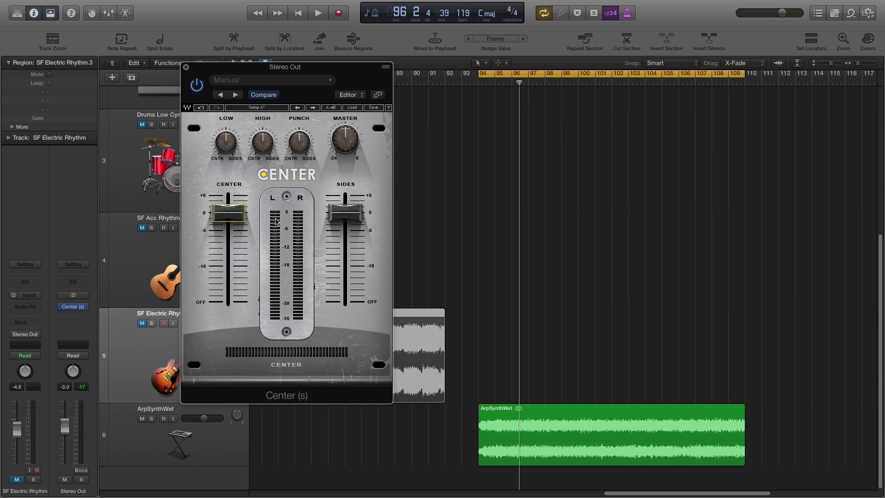
{"action": "left_click_drag", "start_coordinate": [341, 217], "coordinate": [342, 244]}
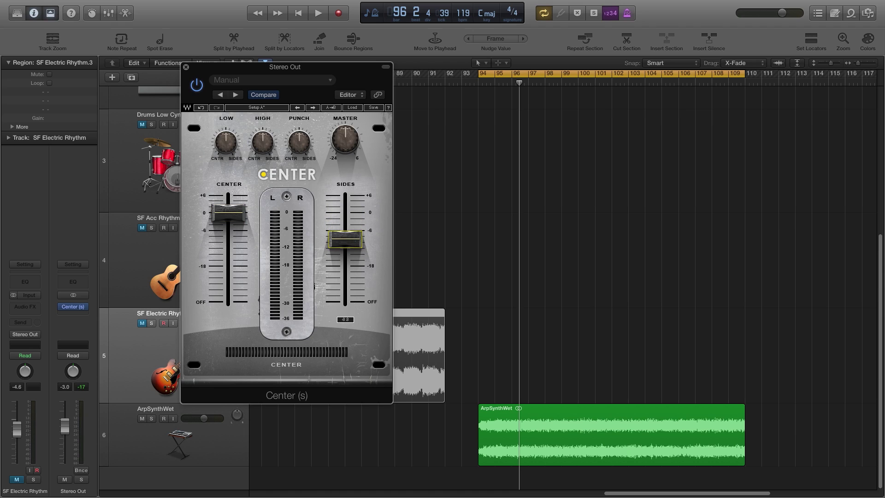
{"action": "left_click", "coordinate": [338, 250], "text": "alt"}
Play from bar 94, lower the centre to about -9.4 dB, and tweak high, low and punch (punch 53.5).
{"action": "key", "text": "space"}
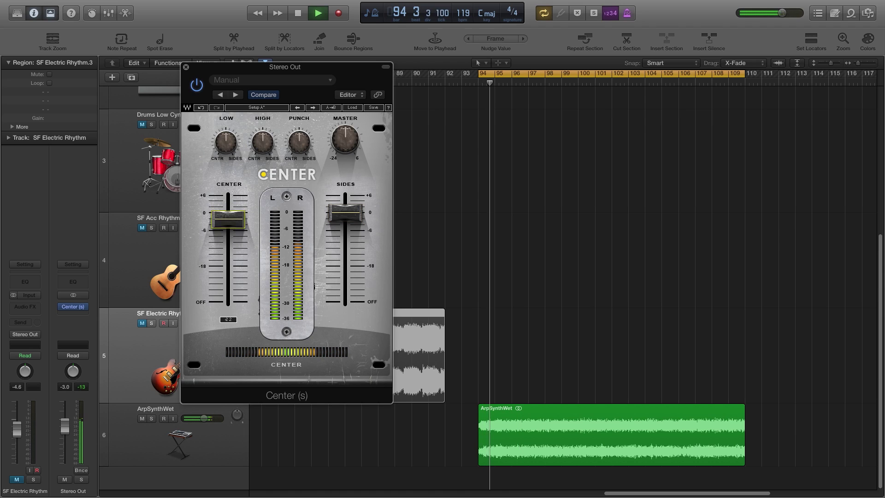
{"action": "left_click_drag", "start_coordinate": [228, 219], "coordinate": [228, 229]}
{"action": "mouse_move", "coordinate": [263, 142]}
{"action": "left_mouse_down"}
{"action": "mouse_move", "coordinate": [262, 131]}
{"action": "mouse_move", "coordinate": [263, 150]}
{"action": "left_mouse_up"}
{"action": "left_click_drag", "start_coordinate": [226, 142], "coordinate": [226, 148]}
{"action": "left_click_drag", "start_coordinate": [299, 142], "coordinate": [299, 147]}
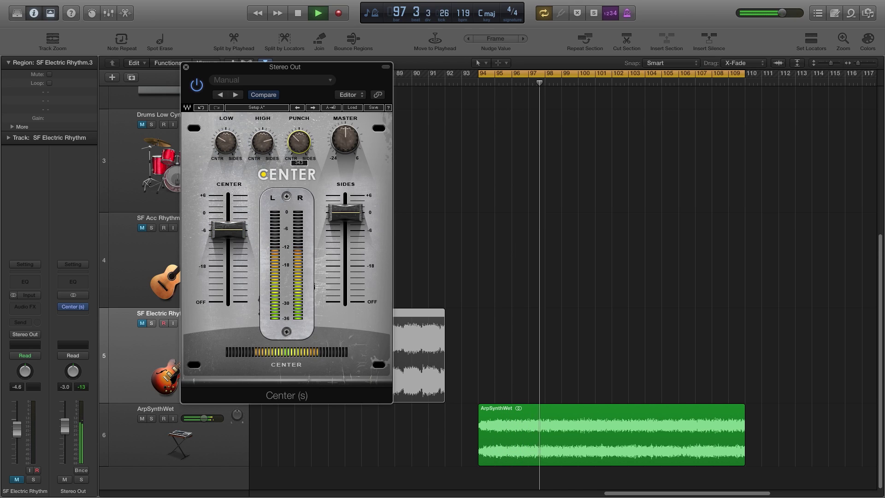
{"action": "left_click_drag", "start_coordinate": [228, 229], "coordinate": [228, 240]}
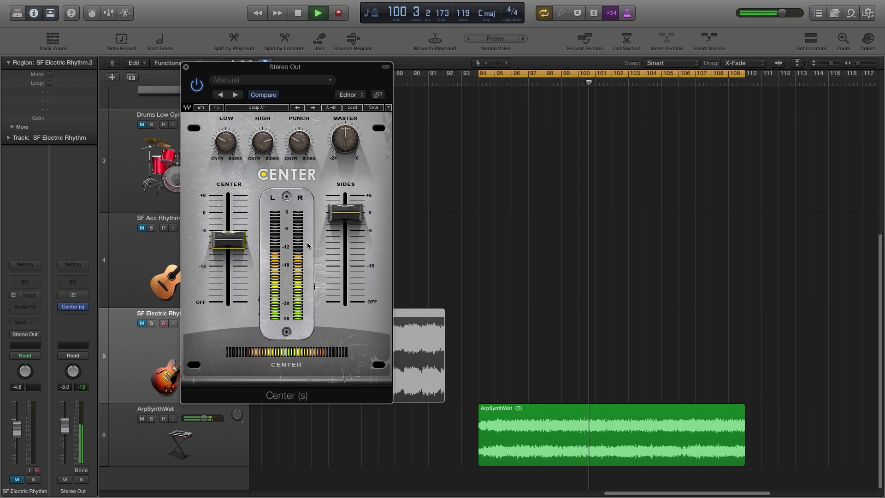
{"action": "key", "text": "space"}
Return the centre to 0 dB and set the sides to about -11.4 dB, auditioning from bar 94.
{"action": "left_click_drag", "start_coordinate": [345, 212], "coordinate": [345, 248]}
{"action": "left_click_drag", "start_coordinate": [228, 240], "coordinate": [228, 213]}
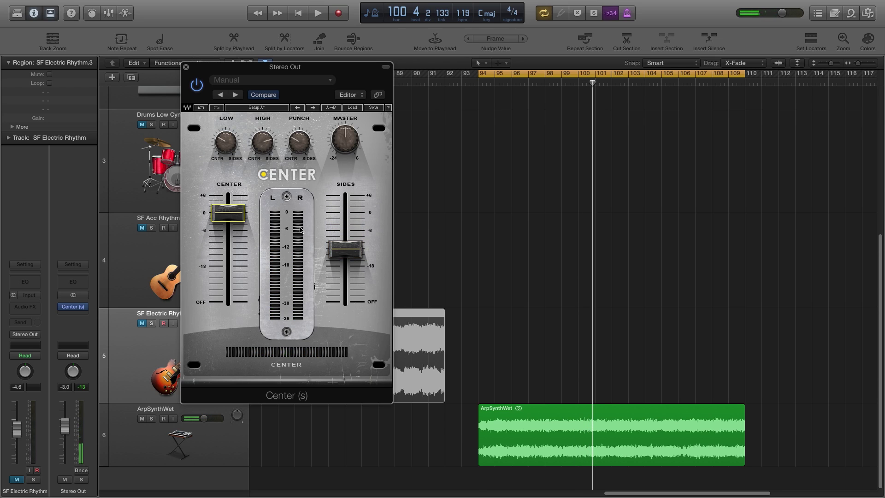
{"action": "key", "text": "space"}
{"action": "left_click_drag", "start_coordinate": [345, 249], "coordinate": [346, 246]}
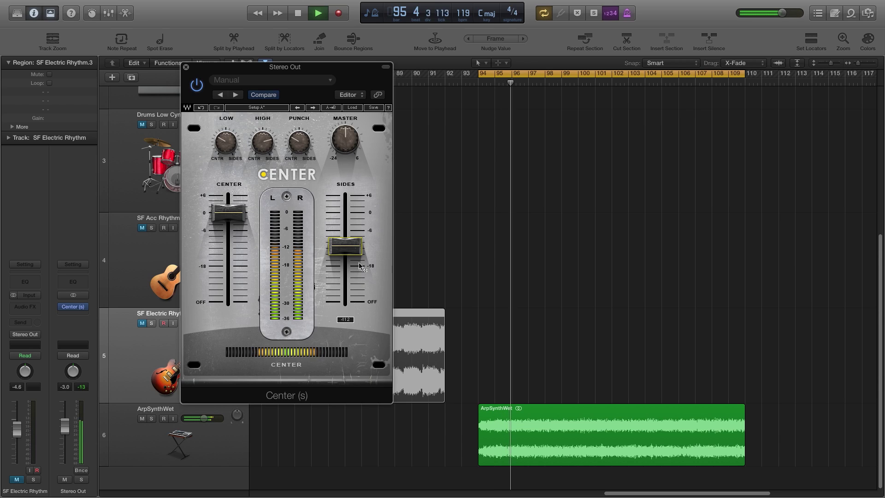
{"action": "key", "text": "space"}
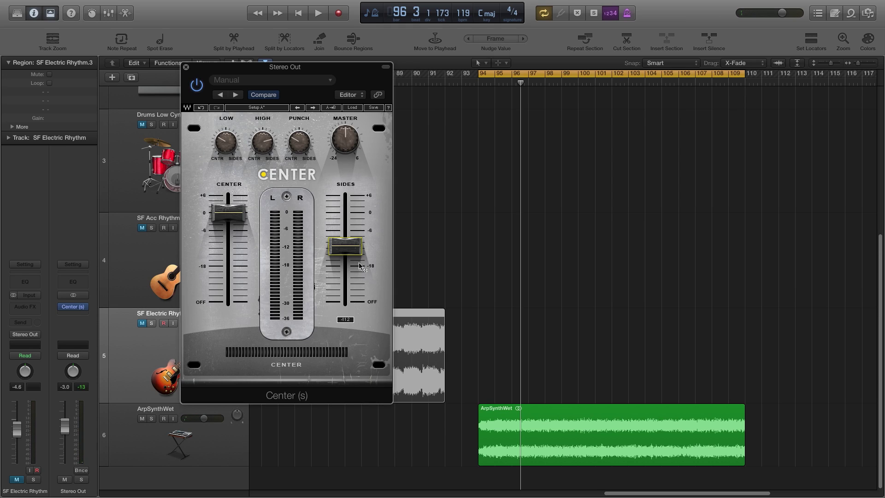
Zoom the arrangement to fit so all six tracks' regions are visible beside the Center window.
{"action": "left_click_drag", "start_coordinate": [240, 71], "coordinate": [530, 98]}
{"action": "left_click", "coordinate": [369, 165]}
{"action": "key", "text": "z"}
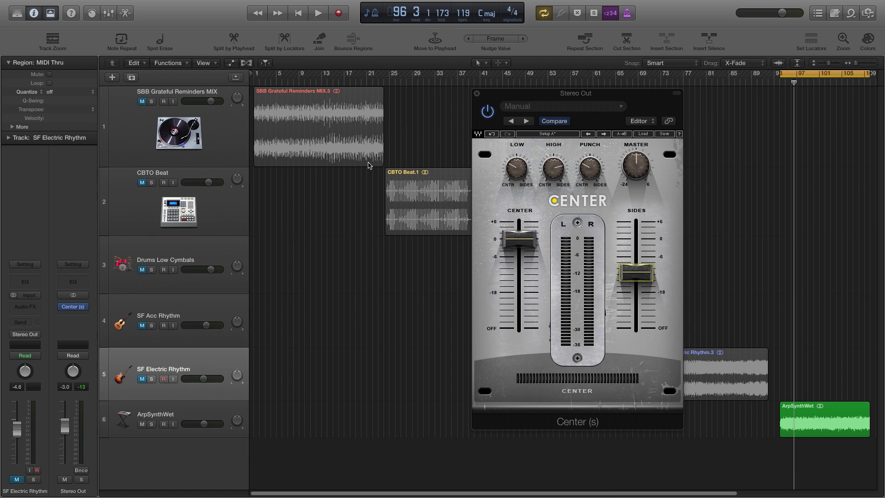
{"action": "left_click_drag", "start_coordinate": [503, 99], "coordinate": [375, 110]}
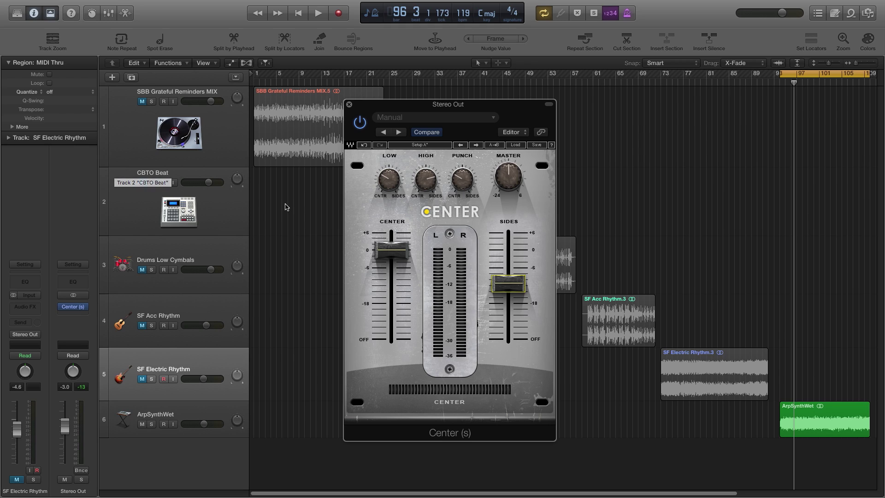
Return the playhead to bar 1, then close and reopen the Stereo Out's Center plugin.
{"action": "left_click", "coordinate": [279, 137]}
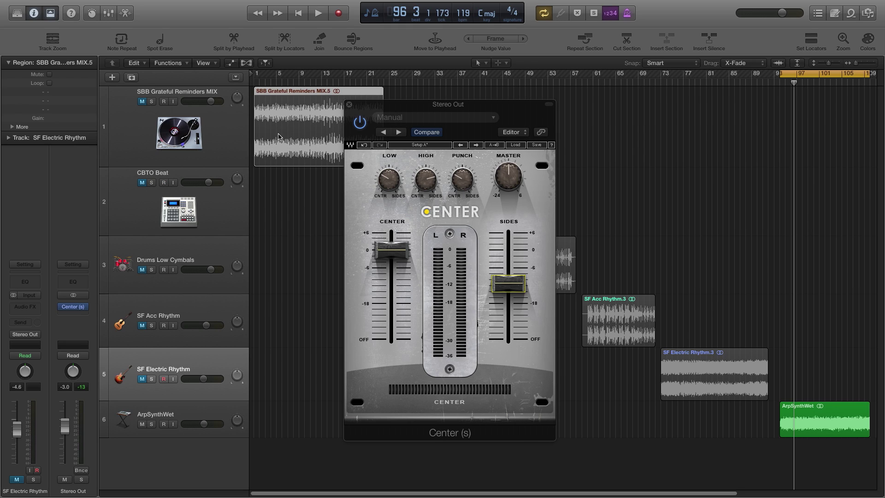
{"action": "key", "text": "Return"}
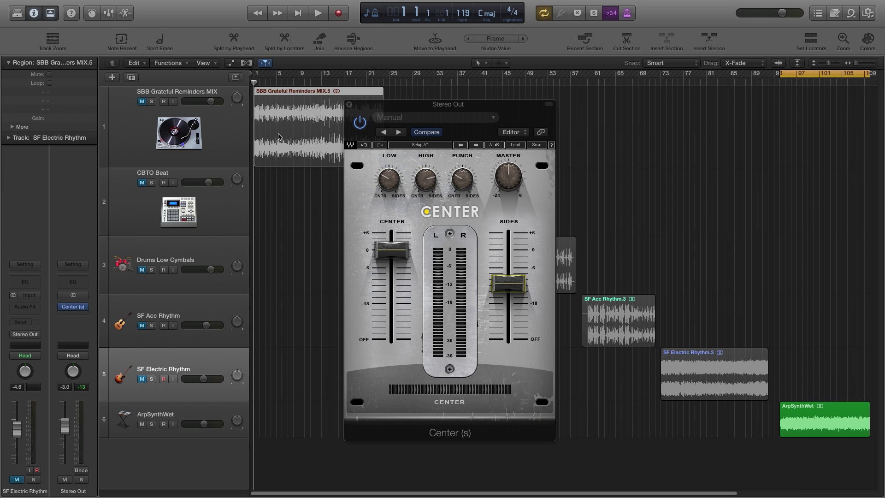
{"action": "left_click", "coordinate": [348, 106]}
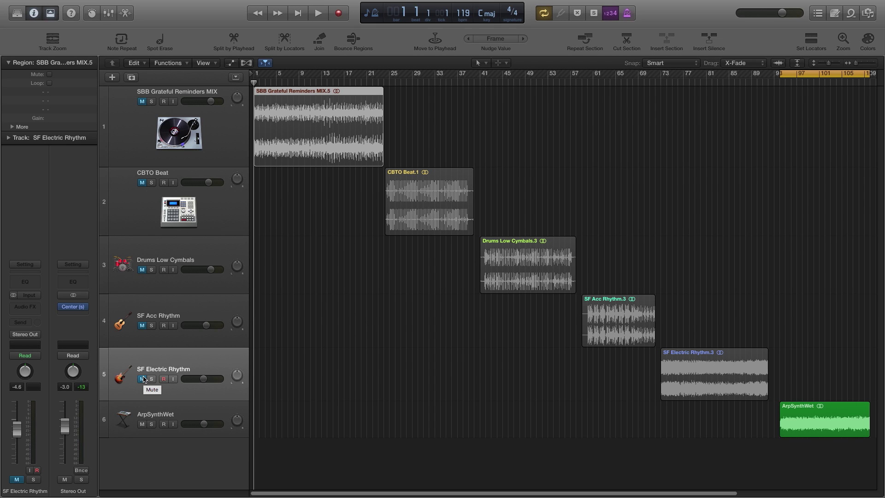
{"action": "left_click", "coordinate": [75, 308]}
Nudge the reopened Center plugin window slightly left over the tracks area.
{"action": "left_click_drag", "start_coordinate": [402, 107], "coordinate": [381, 105]}
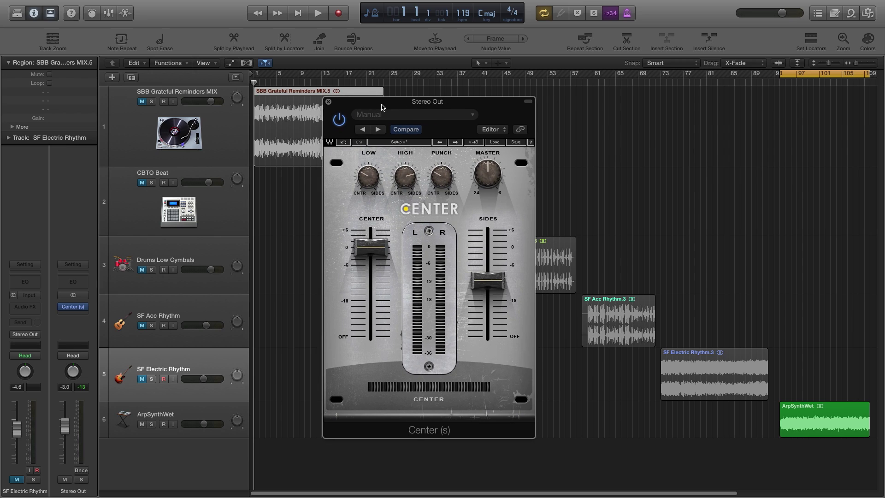